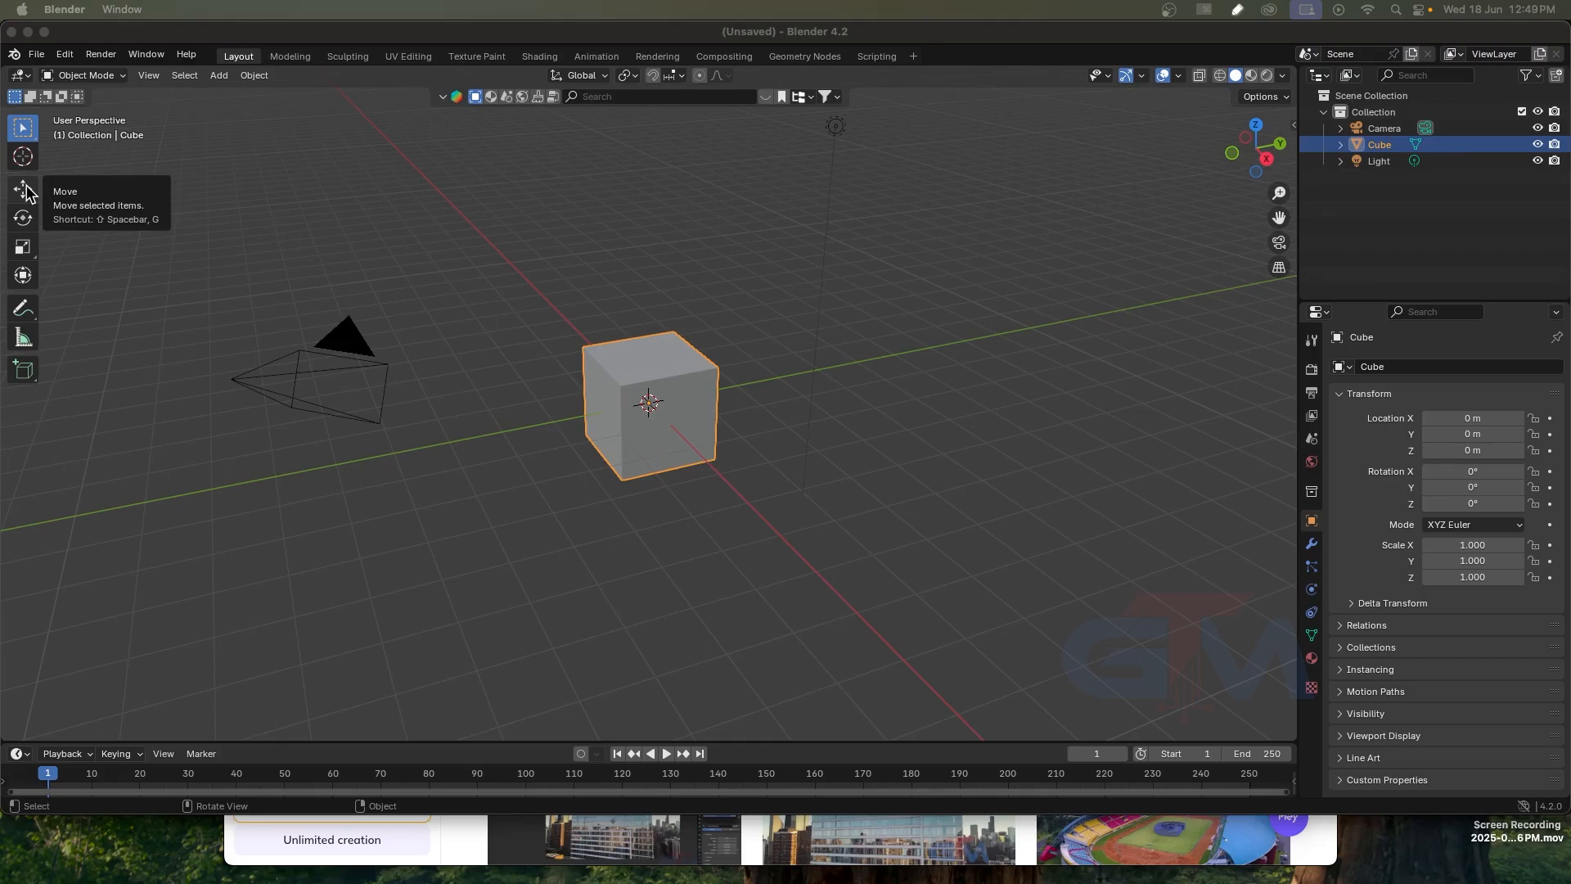
Compare the Move, Rotate, Select Box and Scale tools on the selected cube, finishing with Scale active
left_click(24, 192)
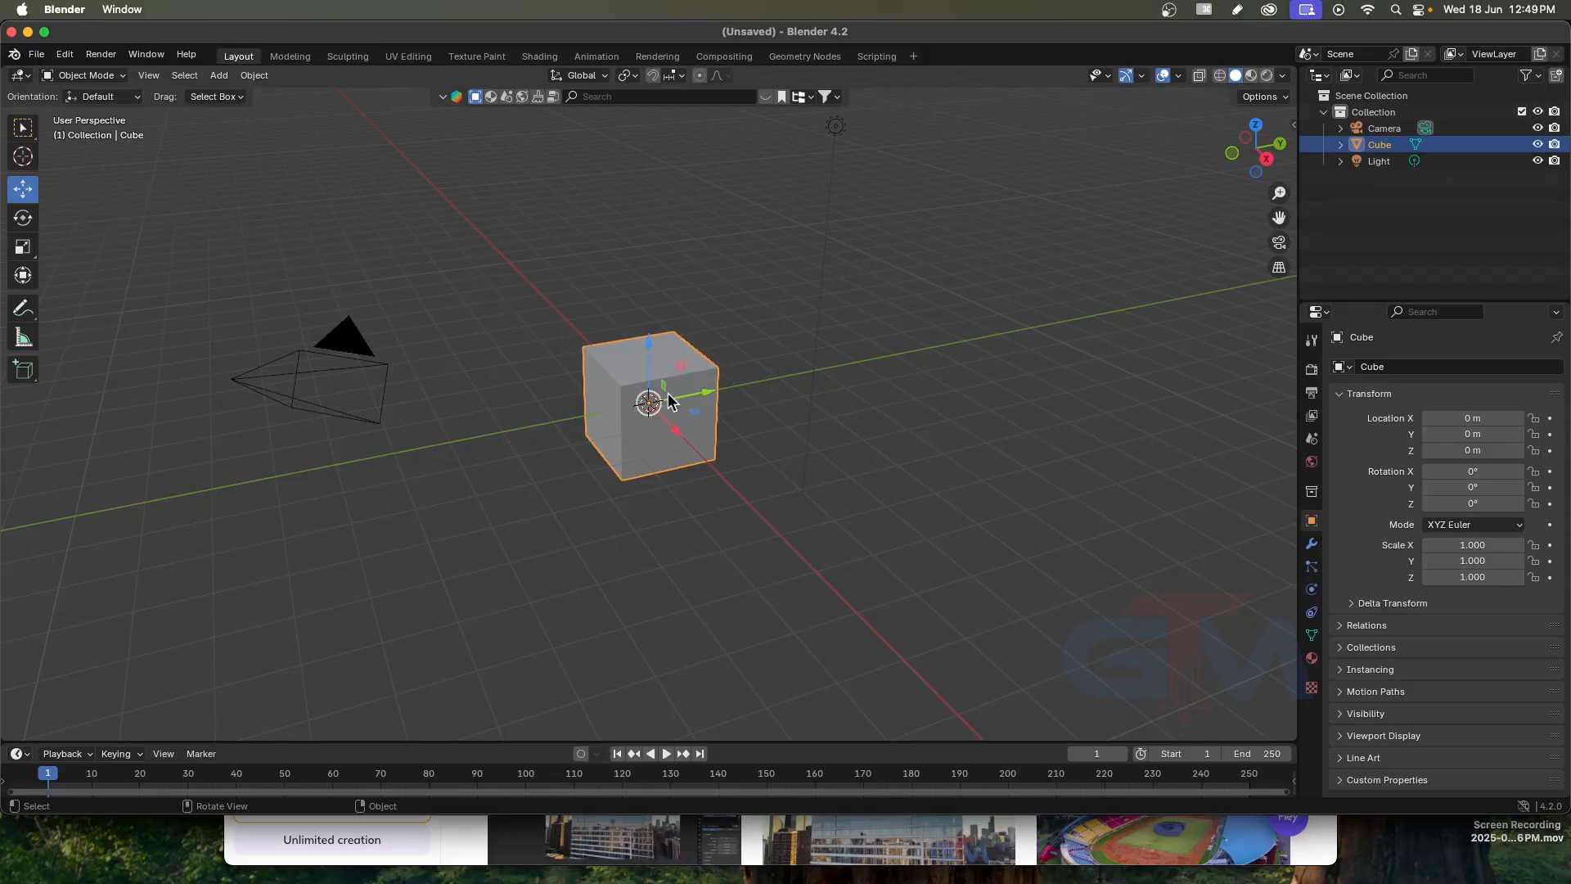
left_click(1387, 208)
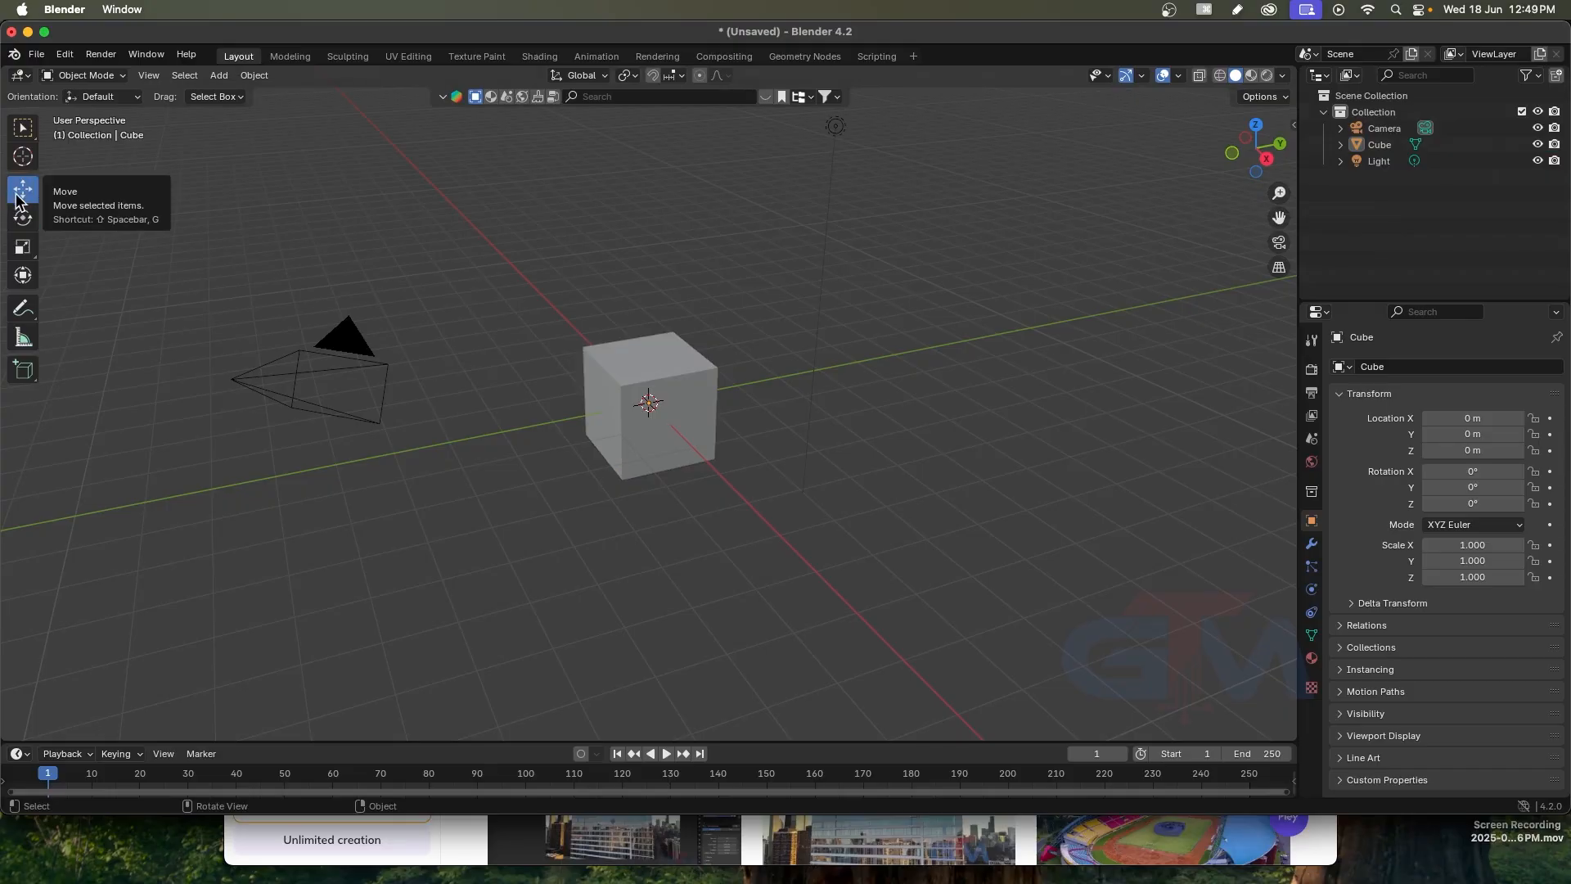
left_click(650, 366)
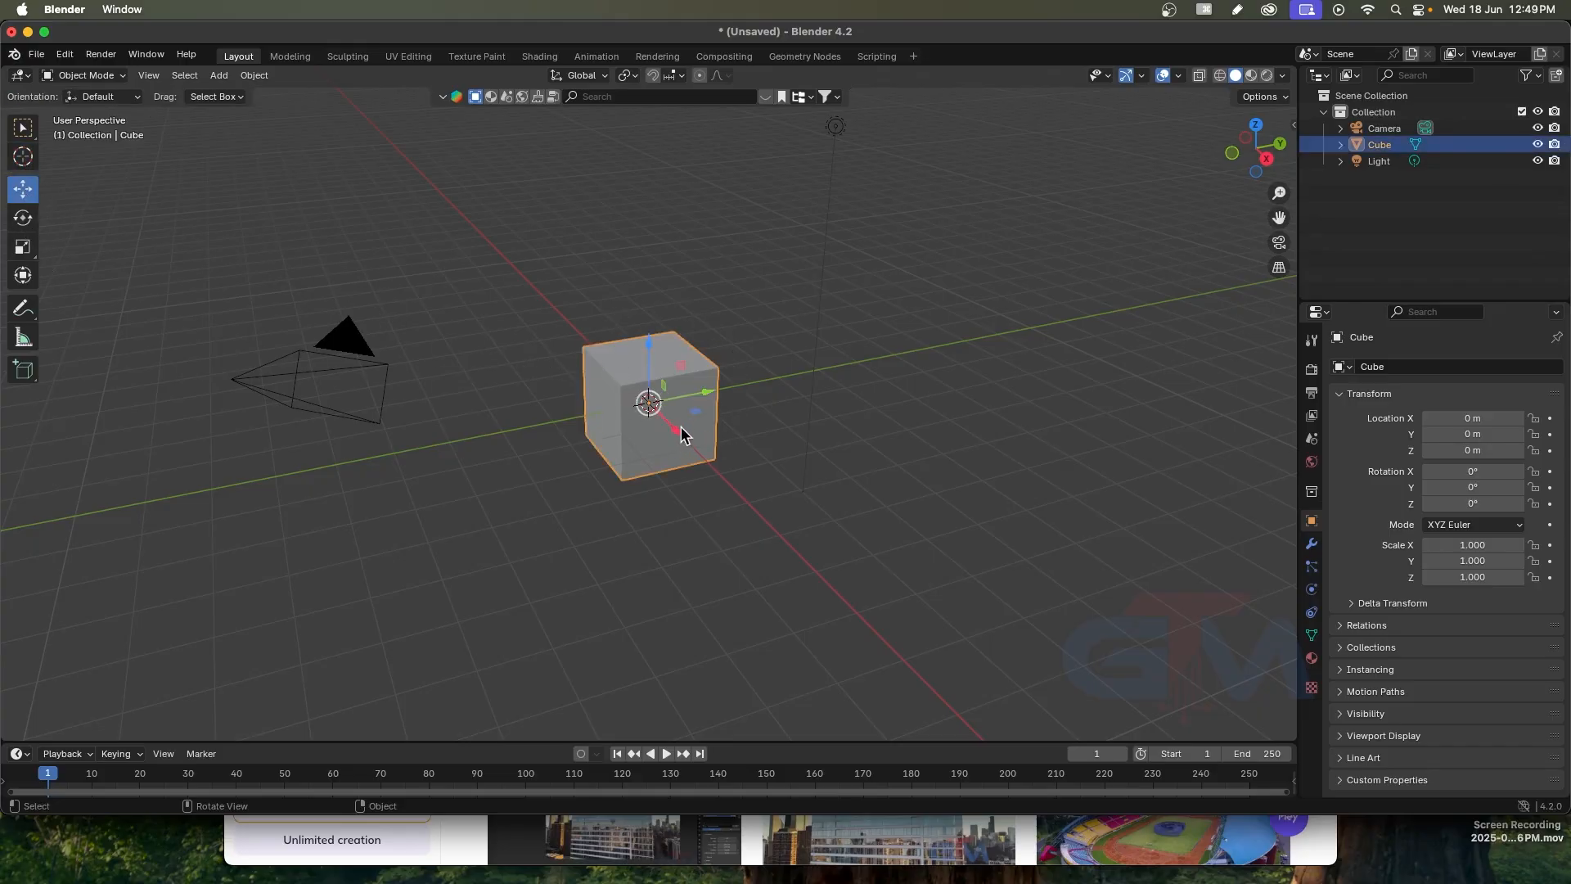
left_click(23, 217)
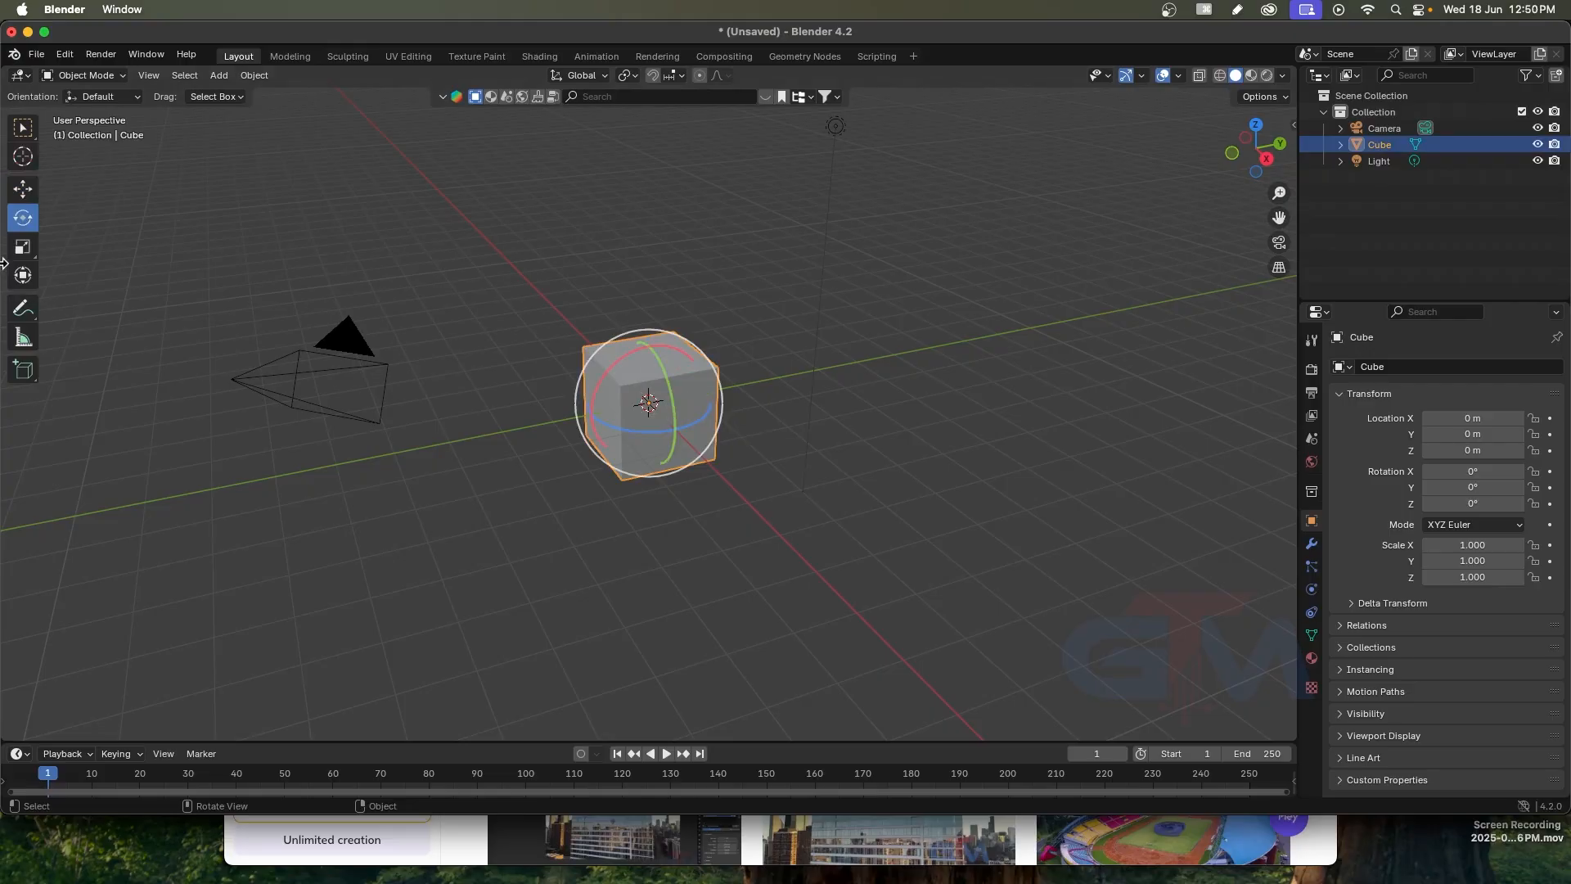
left_click(22, 131)
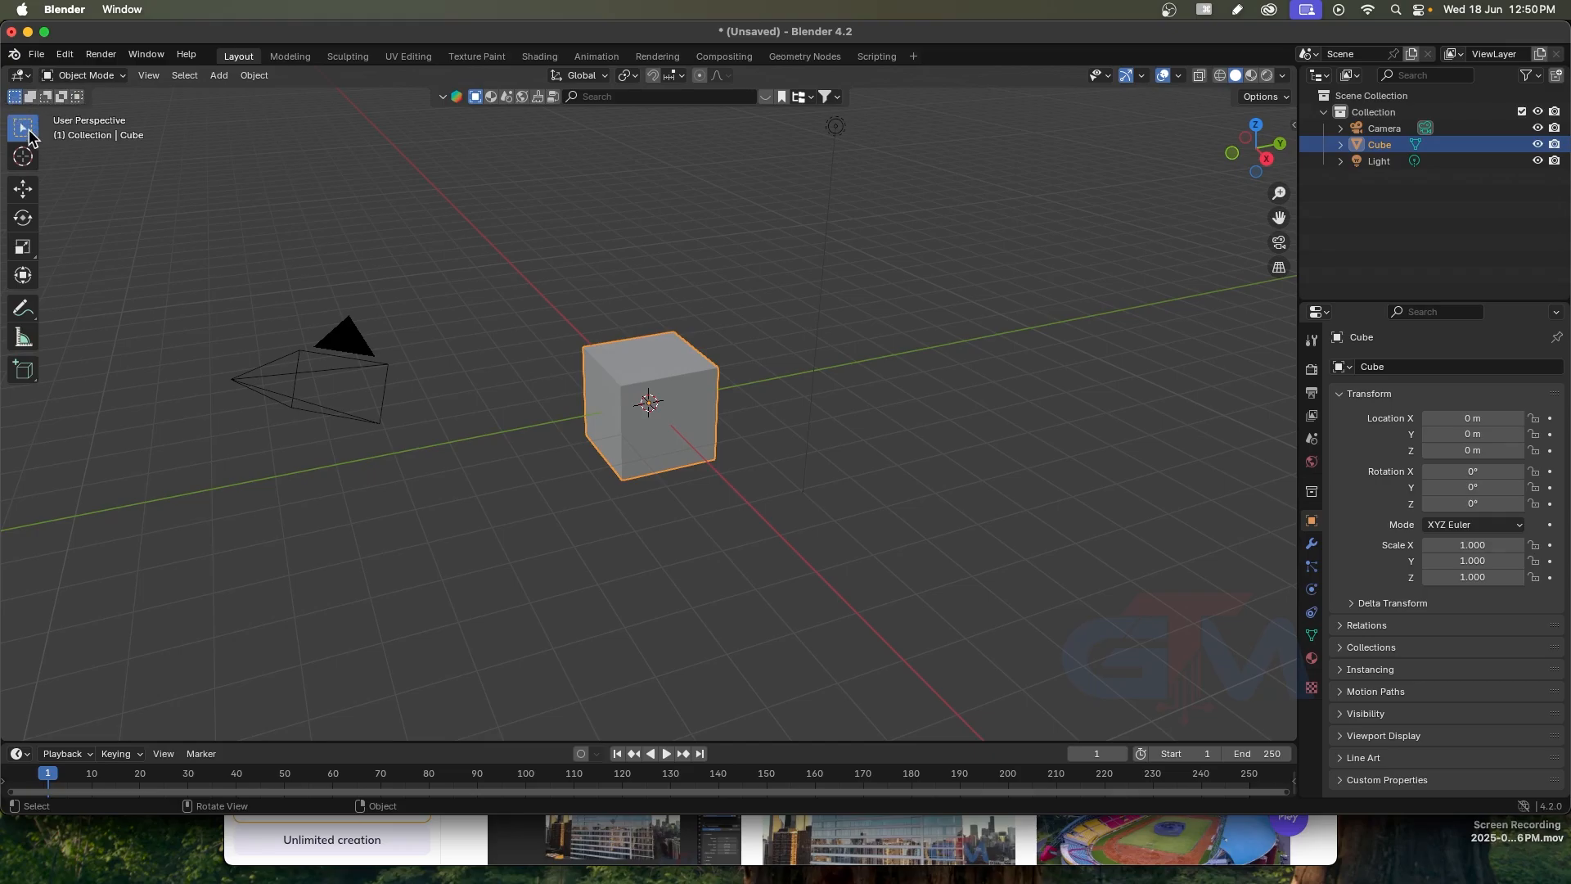
left_click(23, 189)
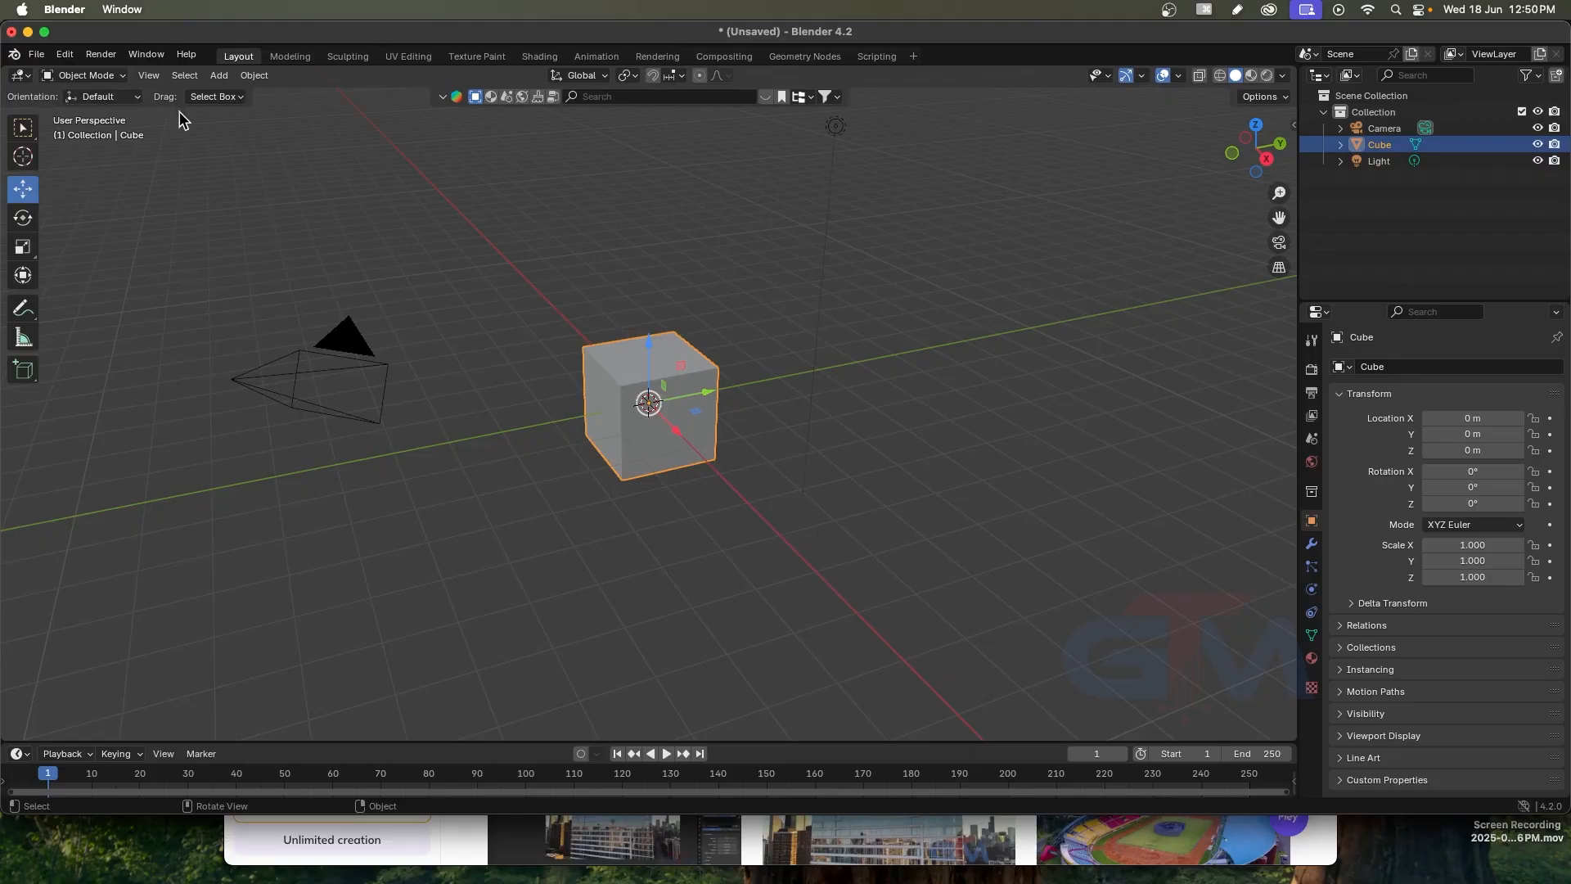
left_click(23, 247)
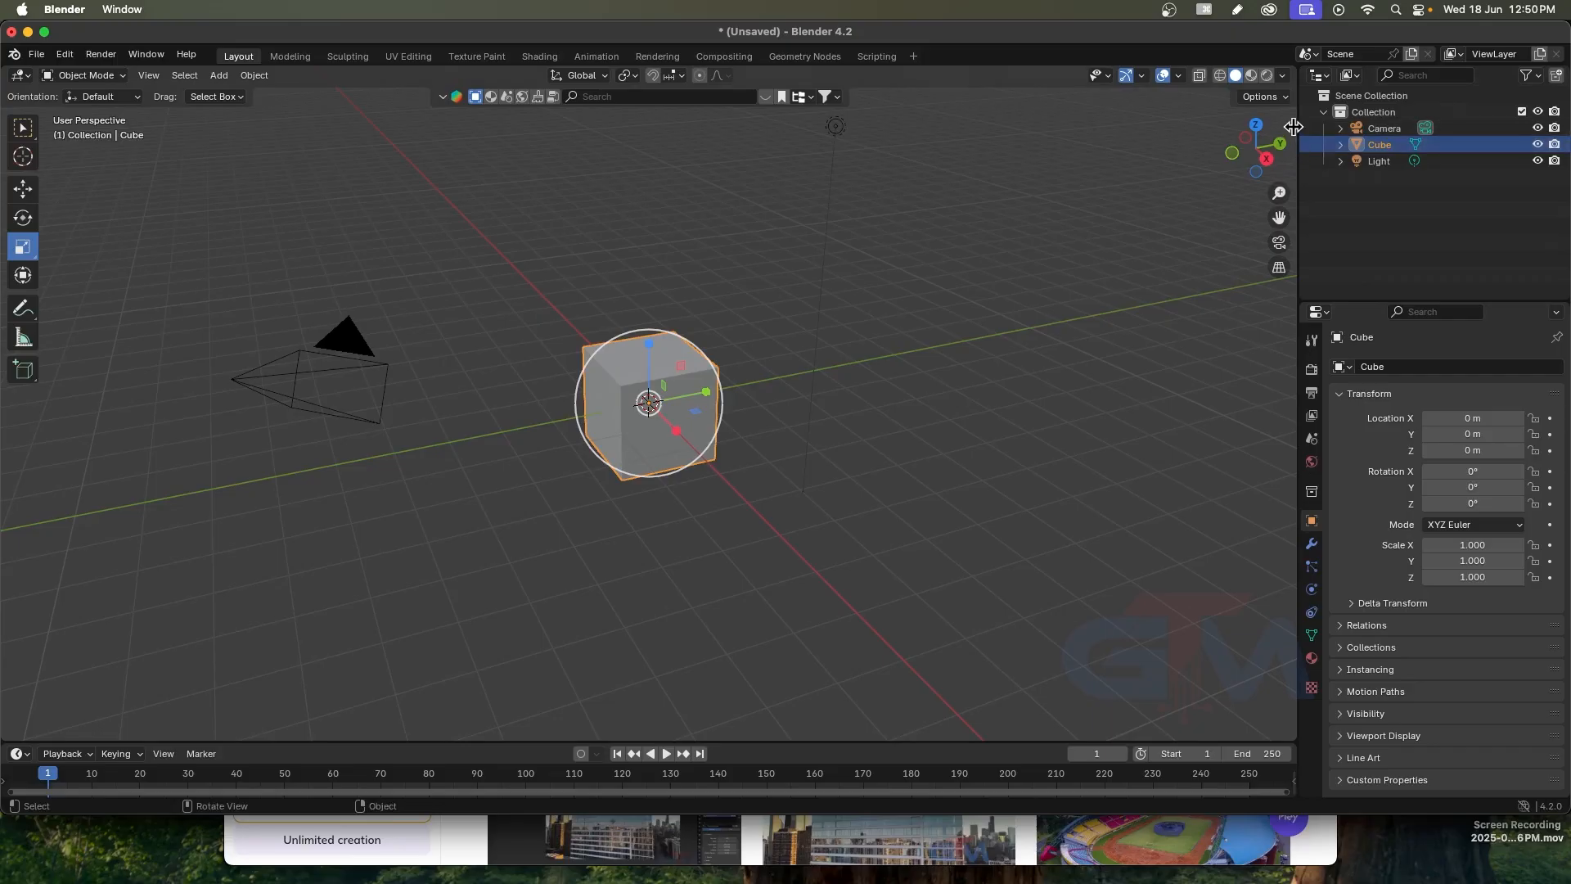
Reveal and widen the viewport sidebar, and examine the cube's transform values and the active tool's settings
left_click_drag(1293, 125, 1270, 129)
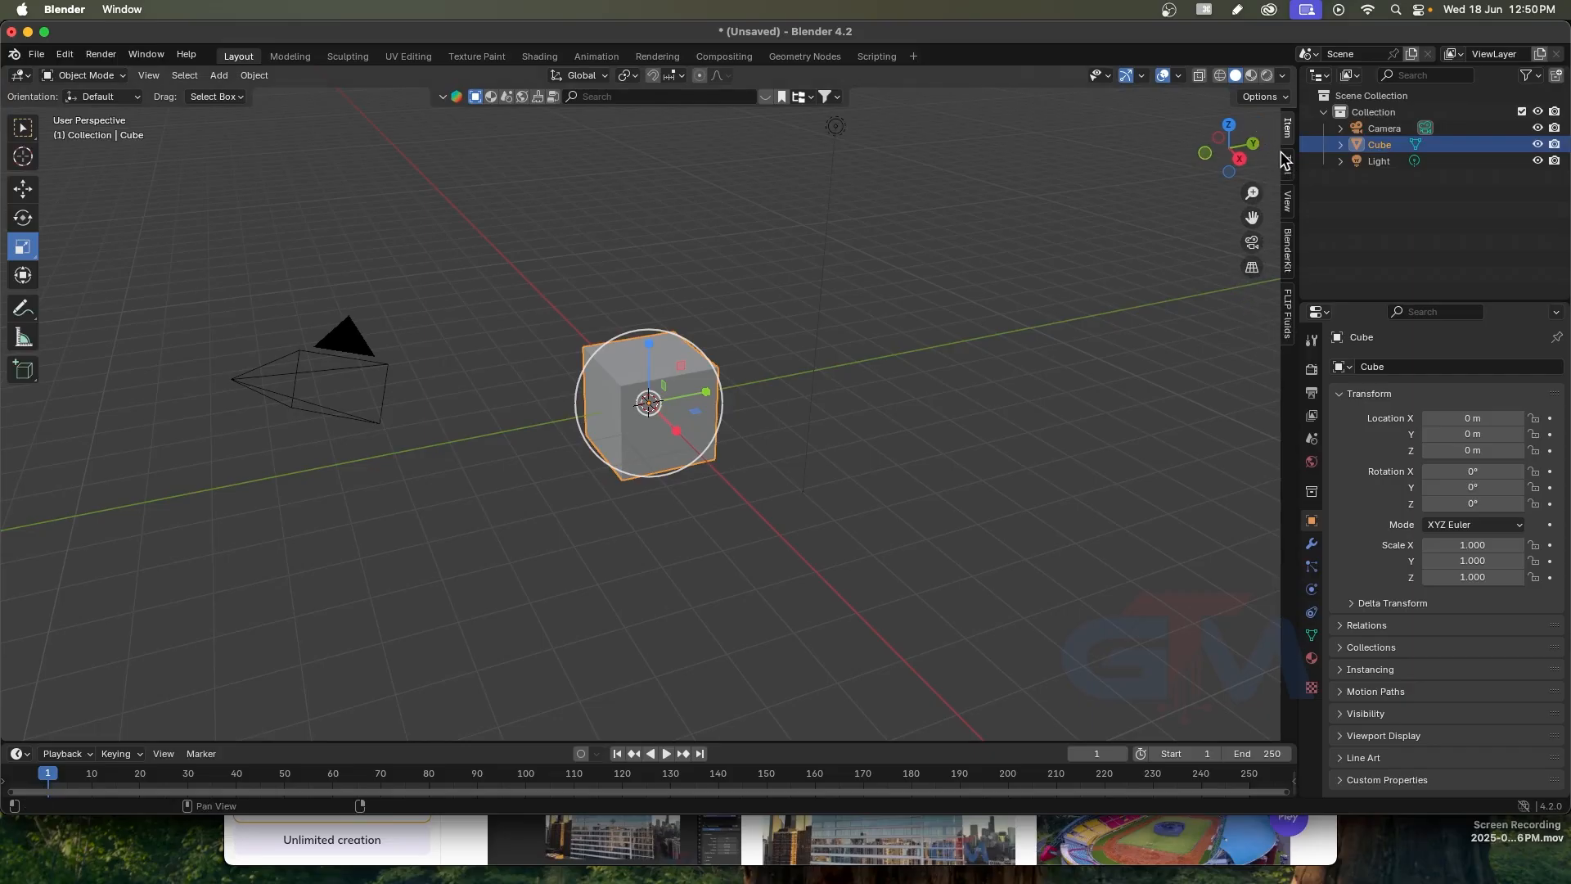
left_click_drag(1279, 136, 948, 147)
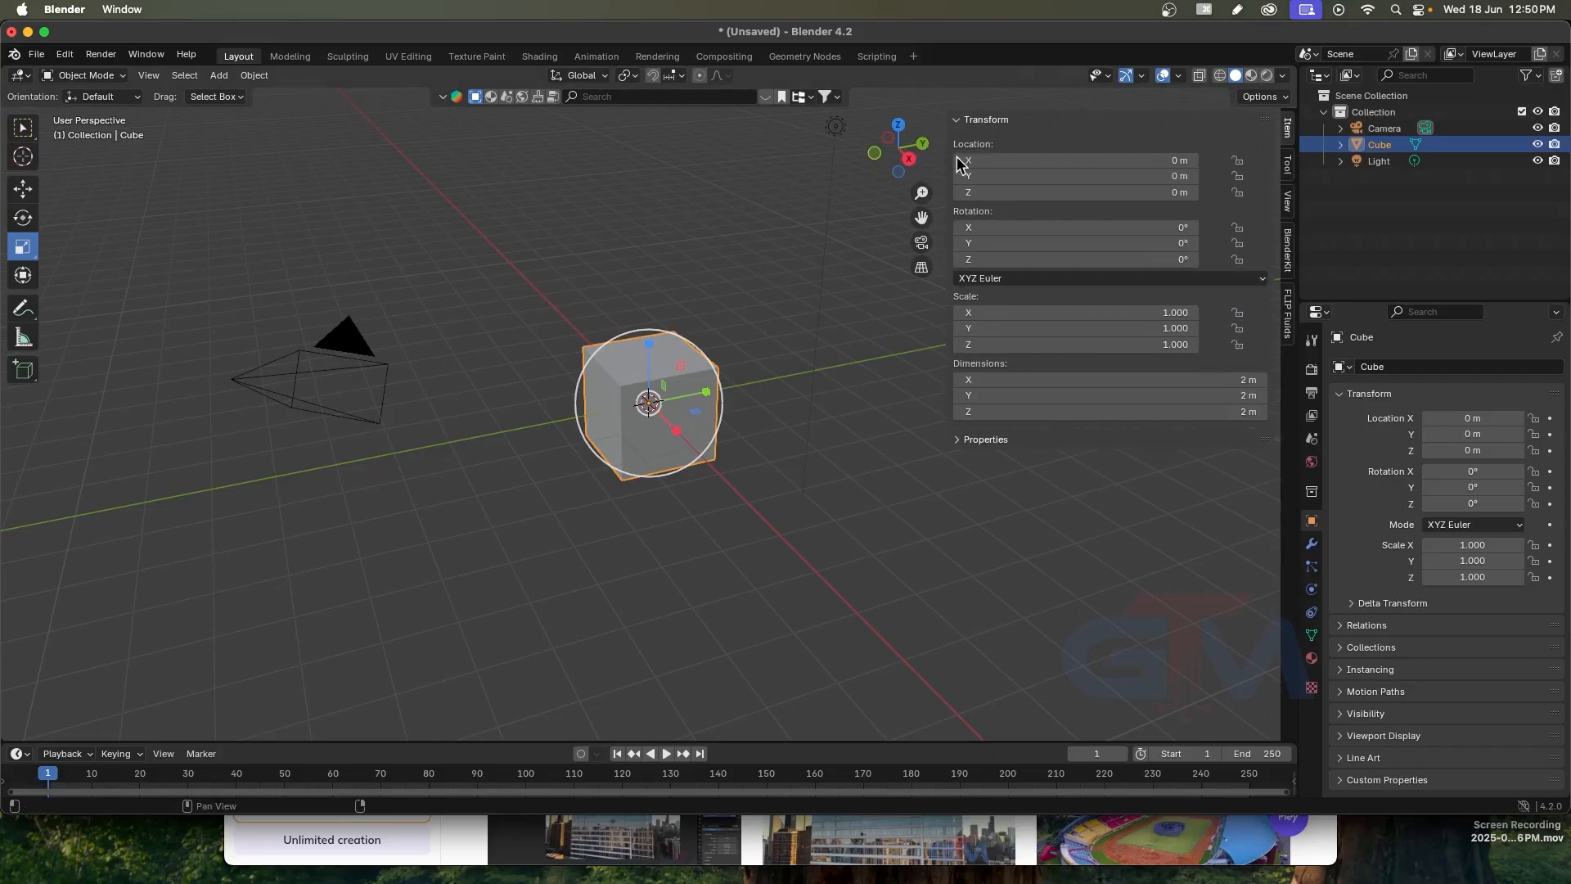
left_click(1288, 170)
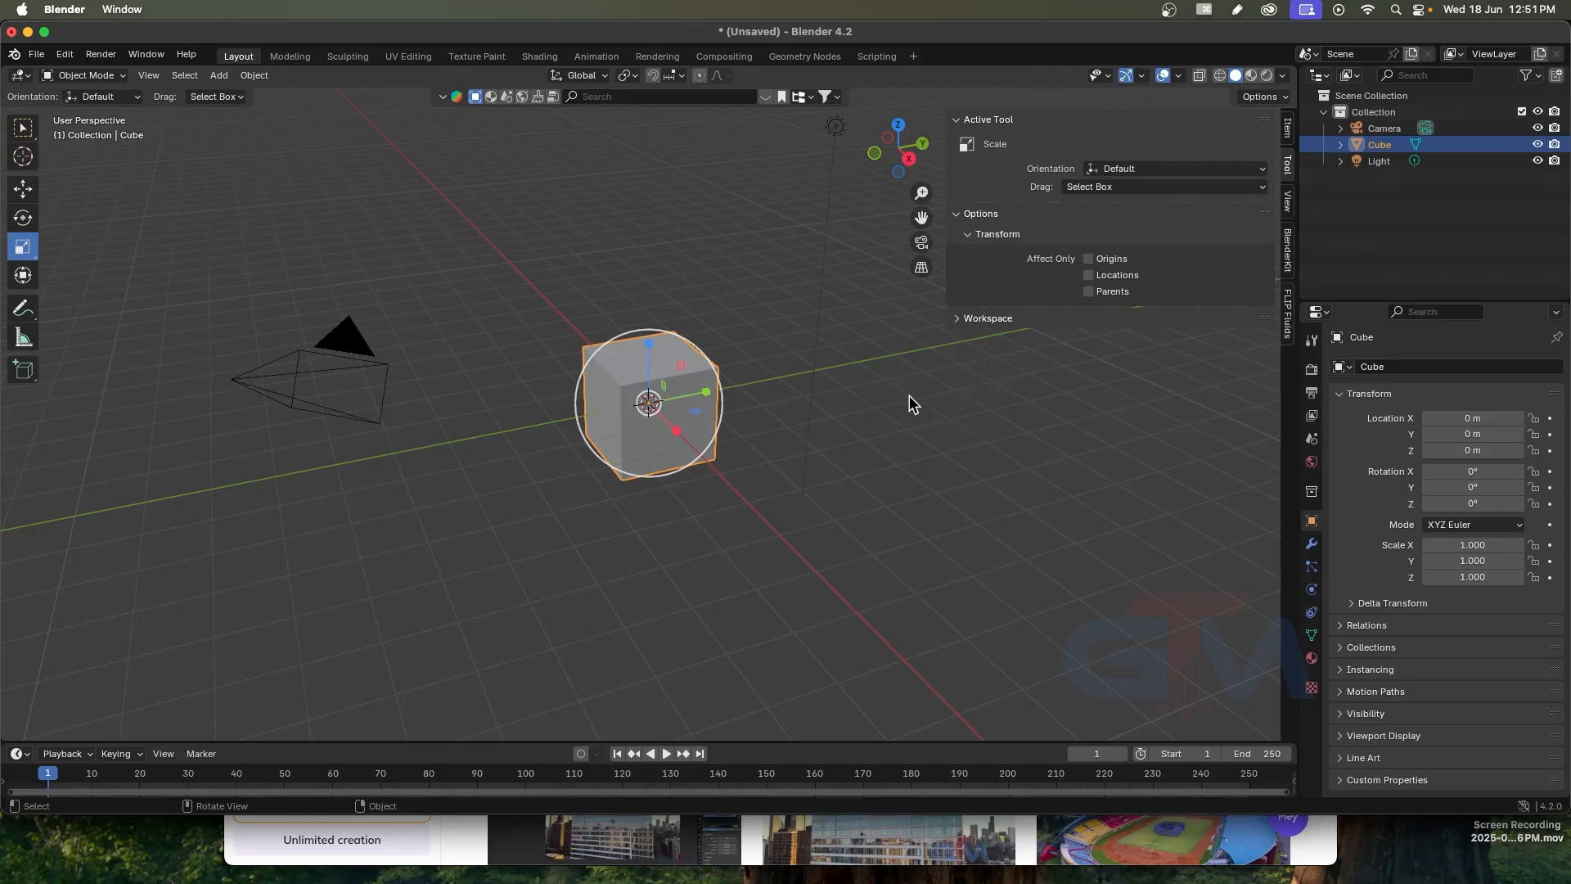
key("n")
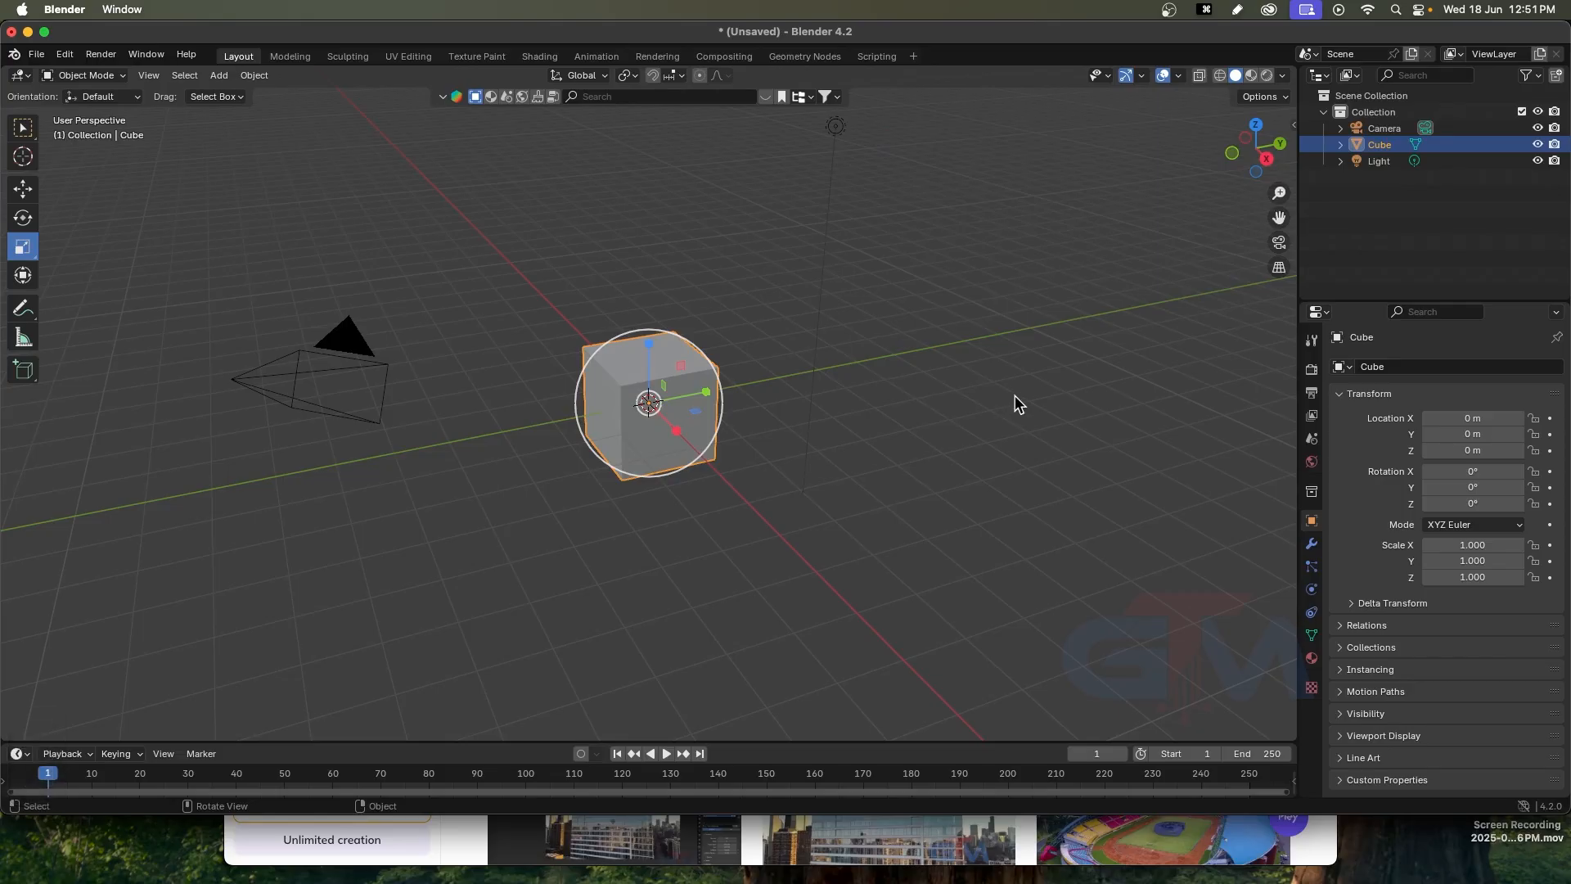
key("n")
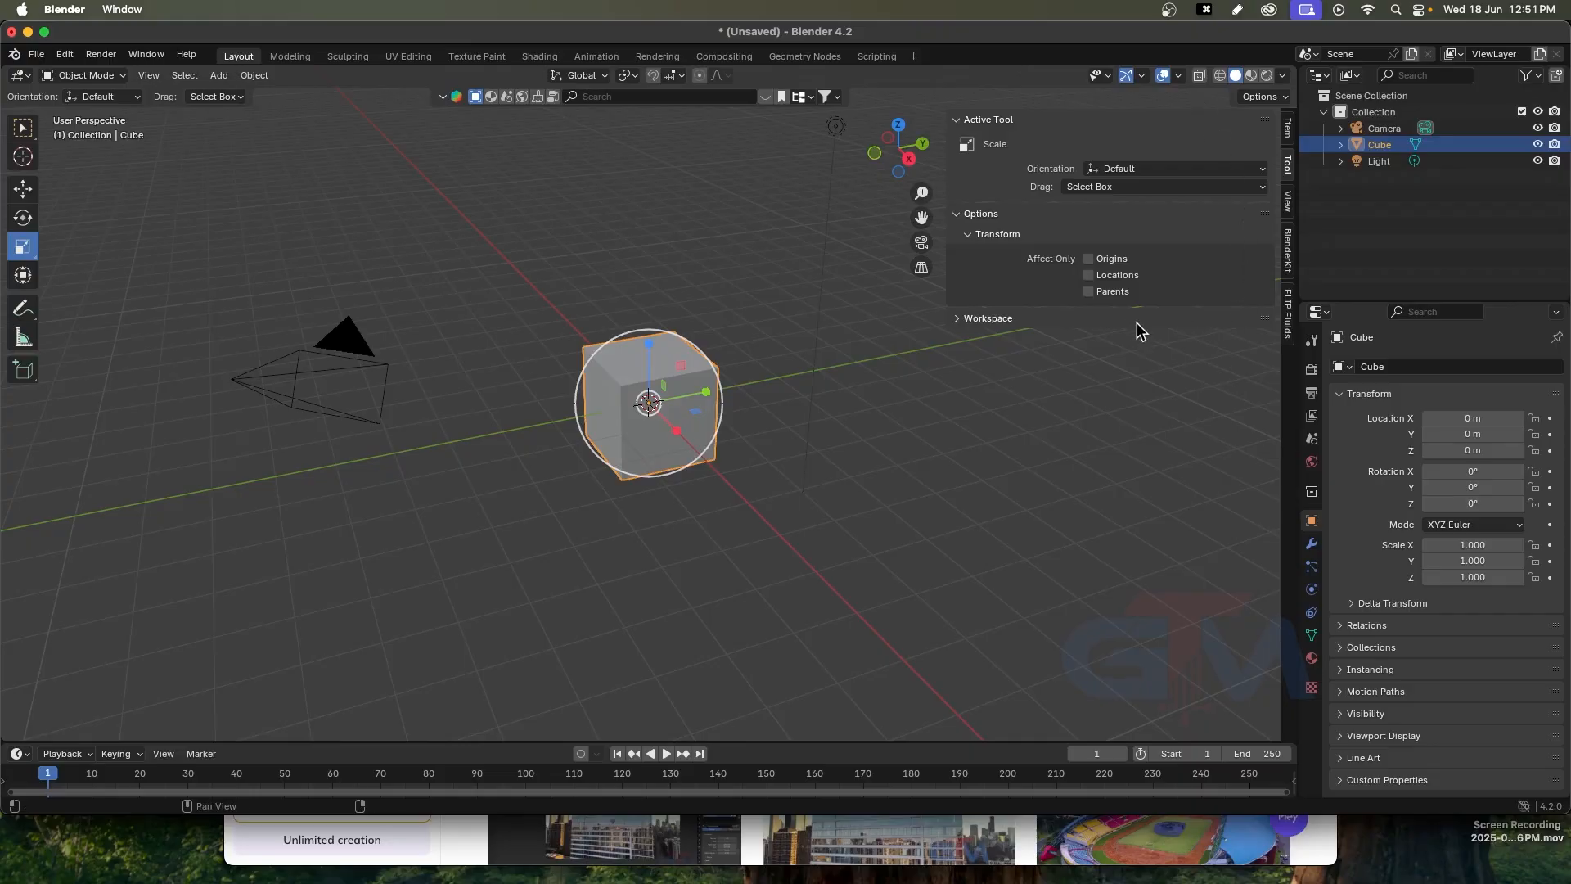
key("n")
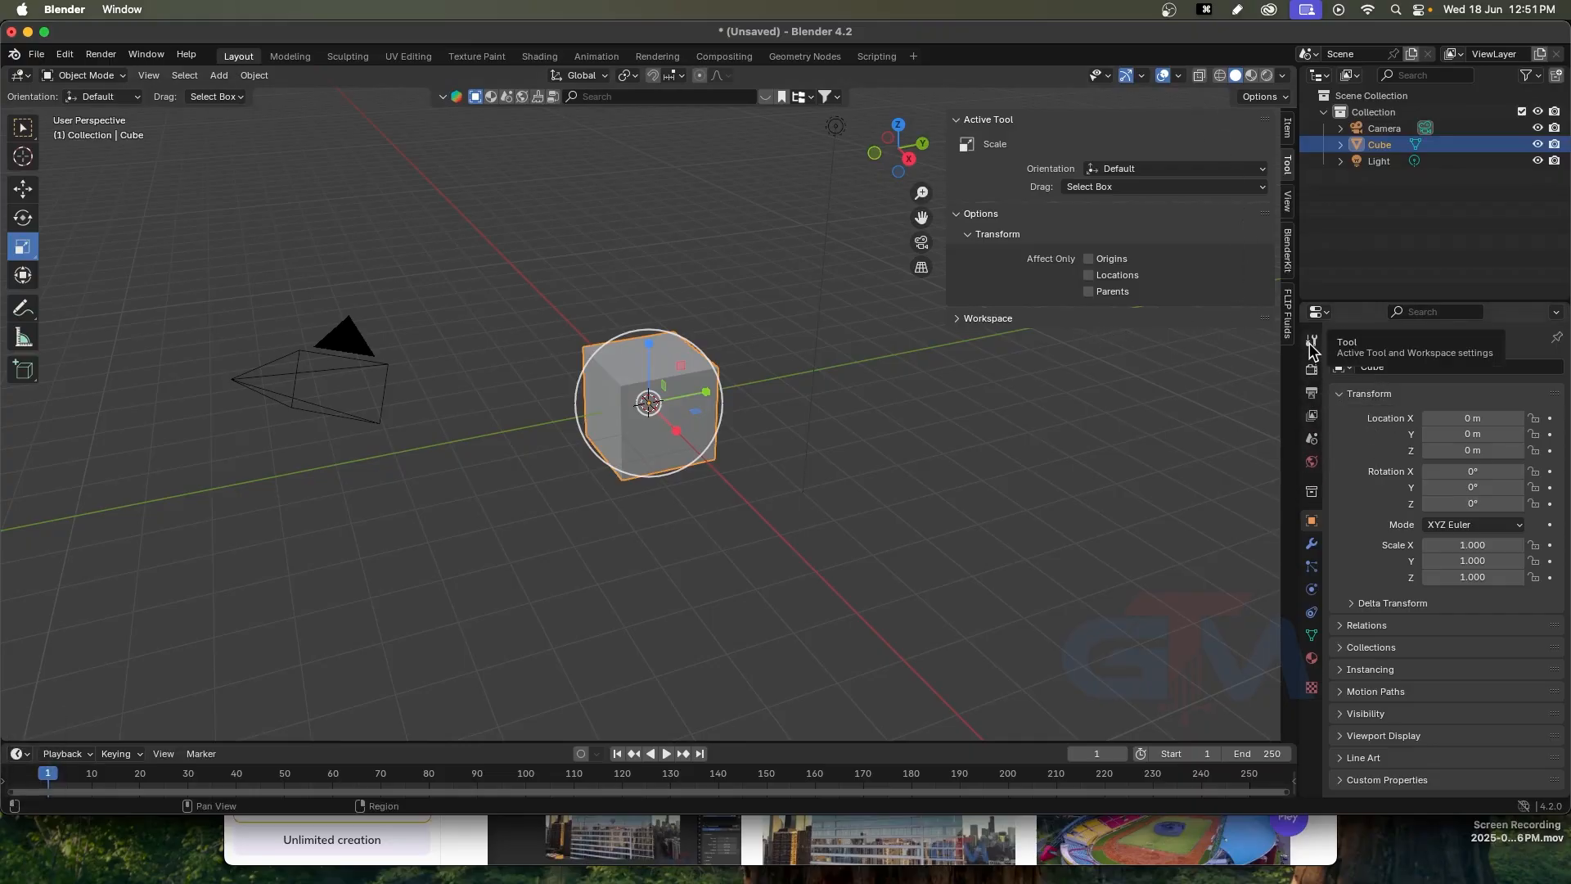
Show the active tool settings in the Properties editor, view the cube's transform values once more, and hide the viewport sidebar
left_click(1312, 342)
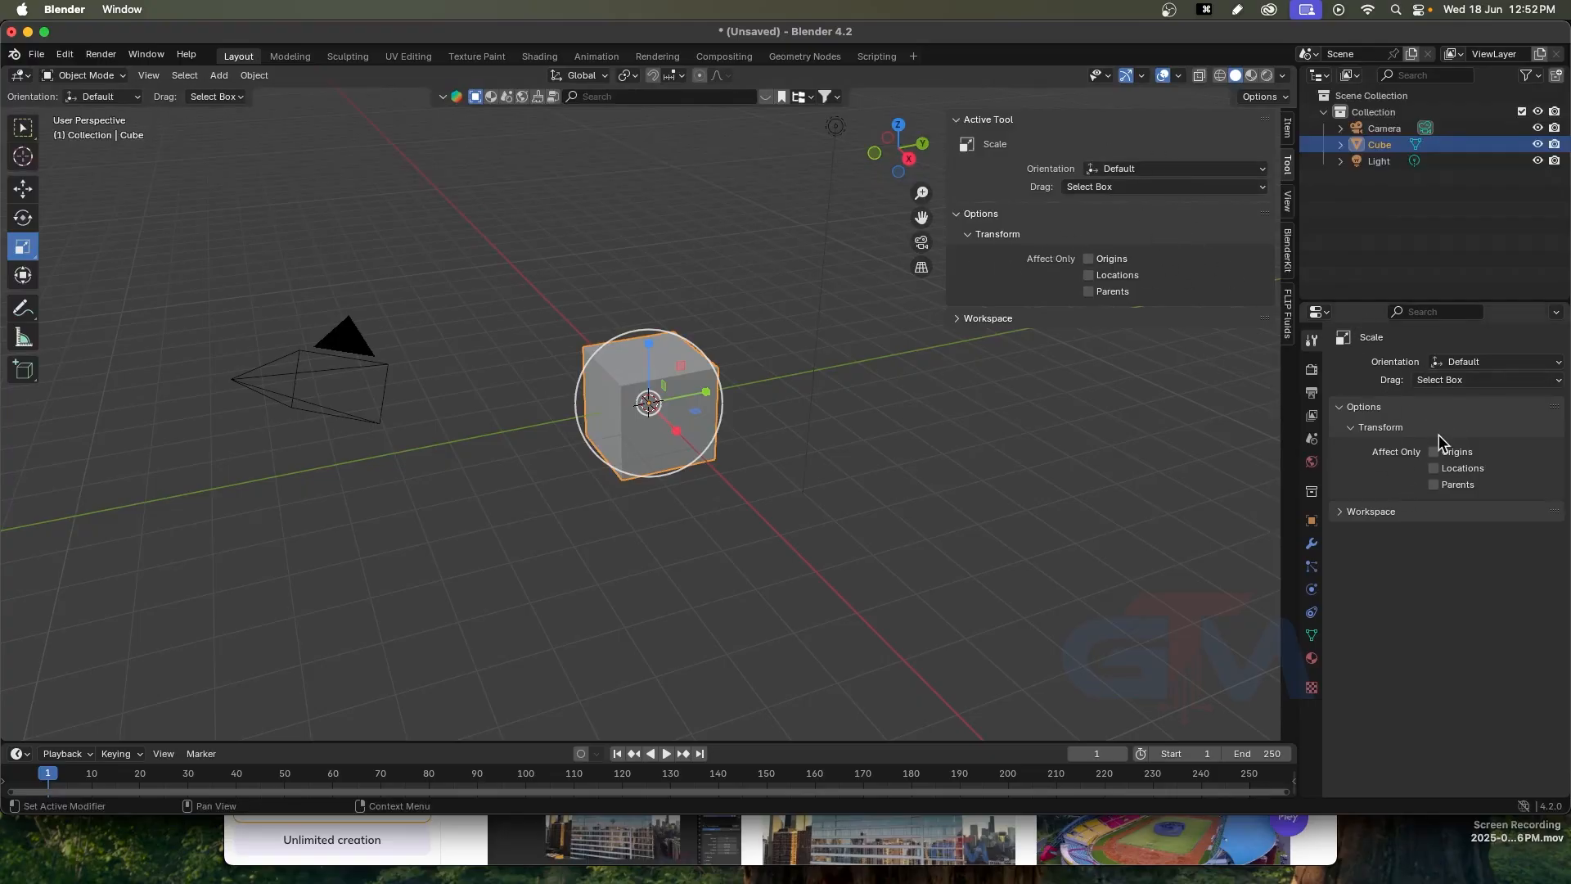
left_click(1288, 126)
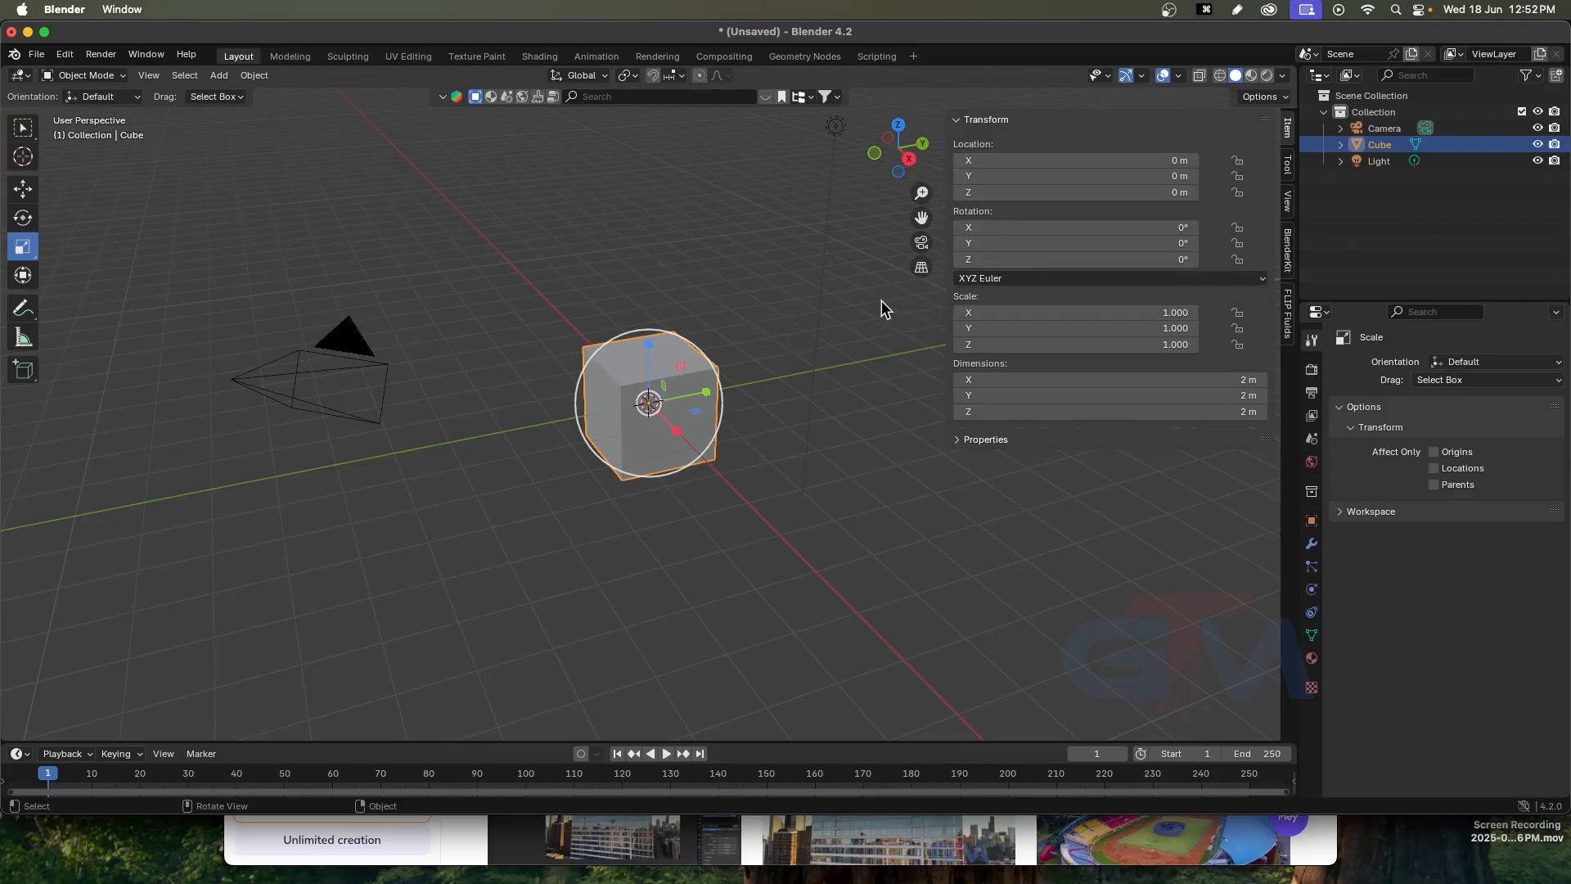
key("n")
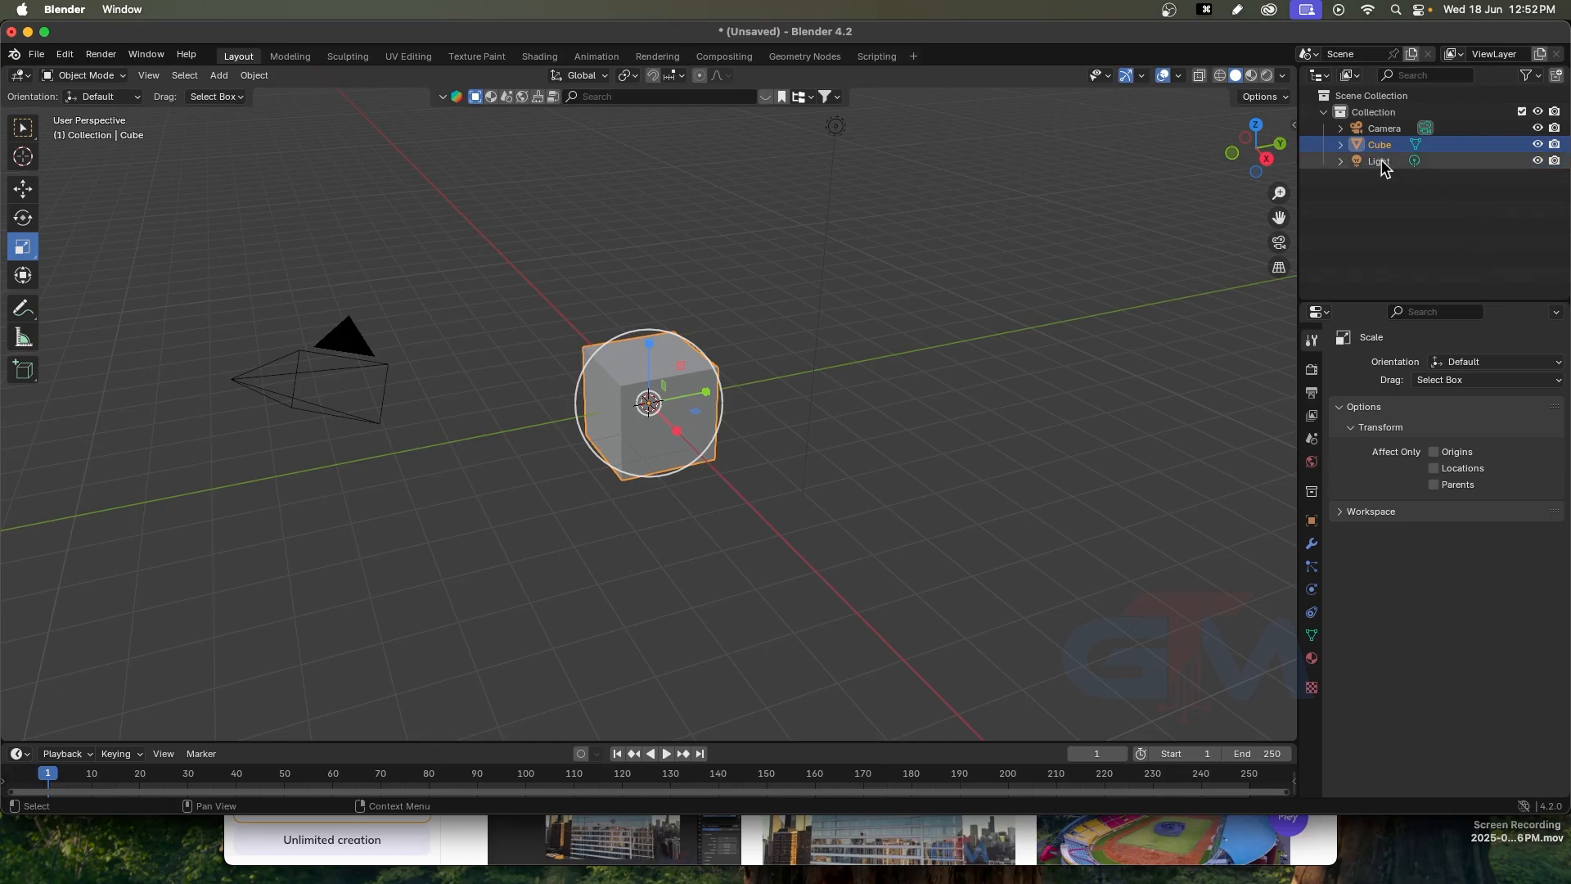
Select the camera, the cube and the light one after another in the Outliner
left_click(1391, 129)
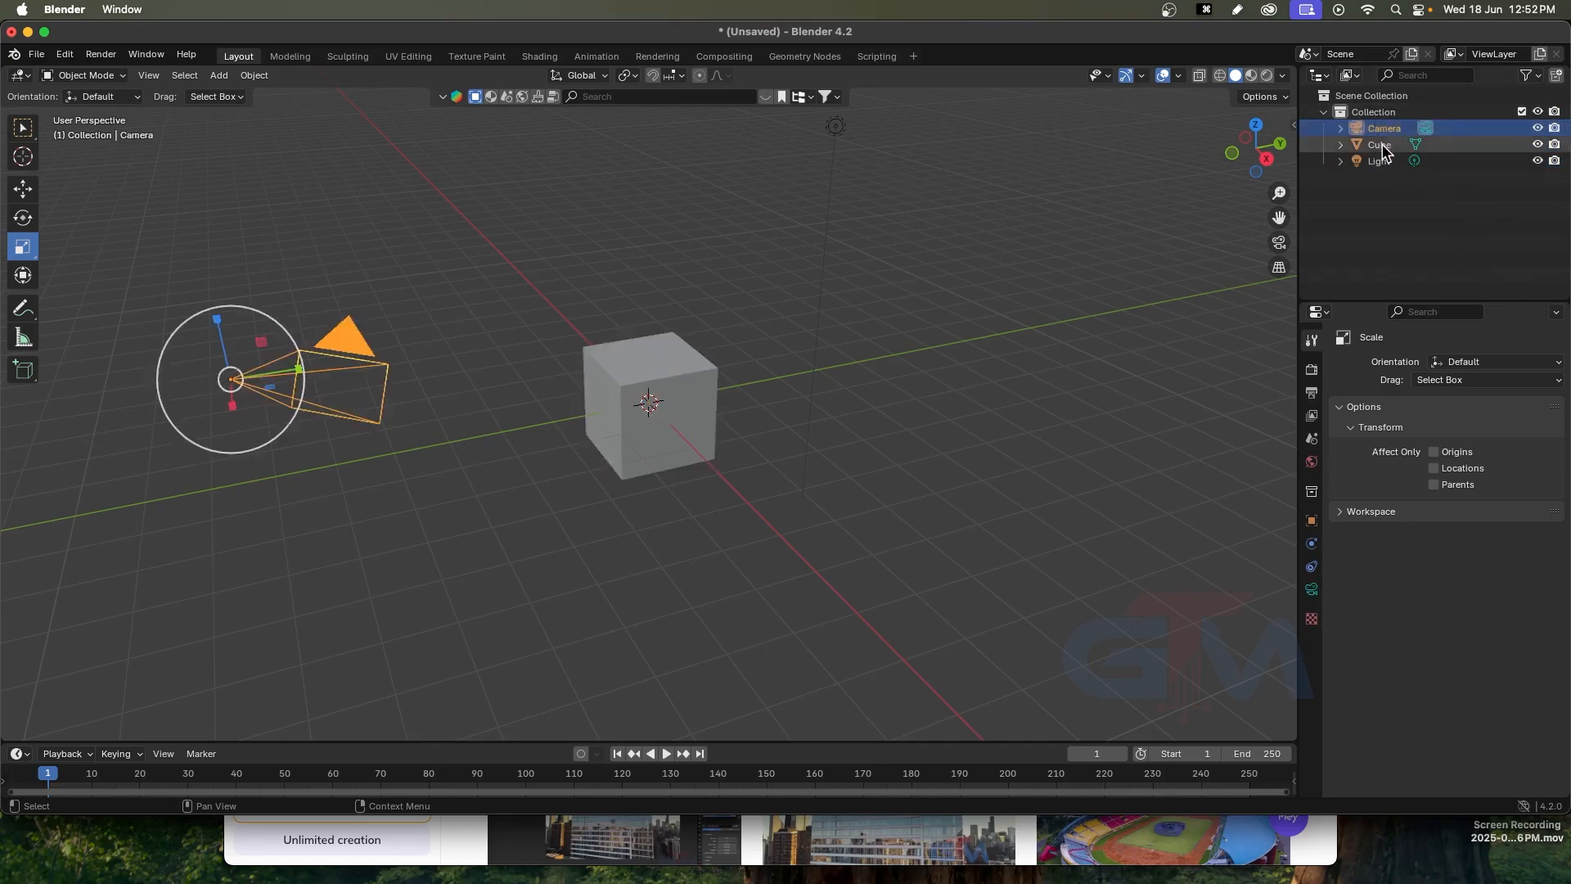
left_click(1382, 144)
left_click(1381, 161)
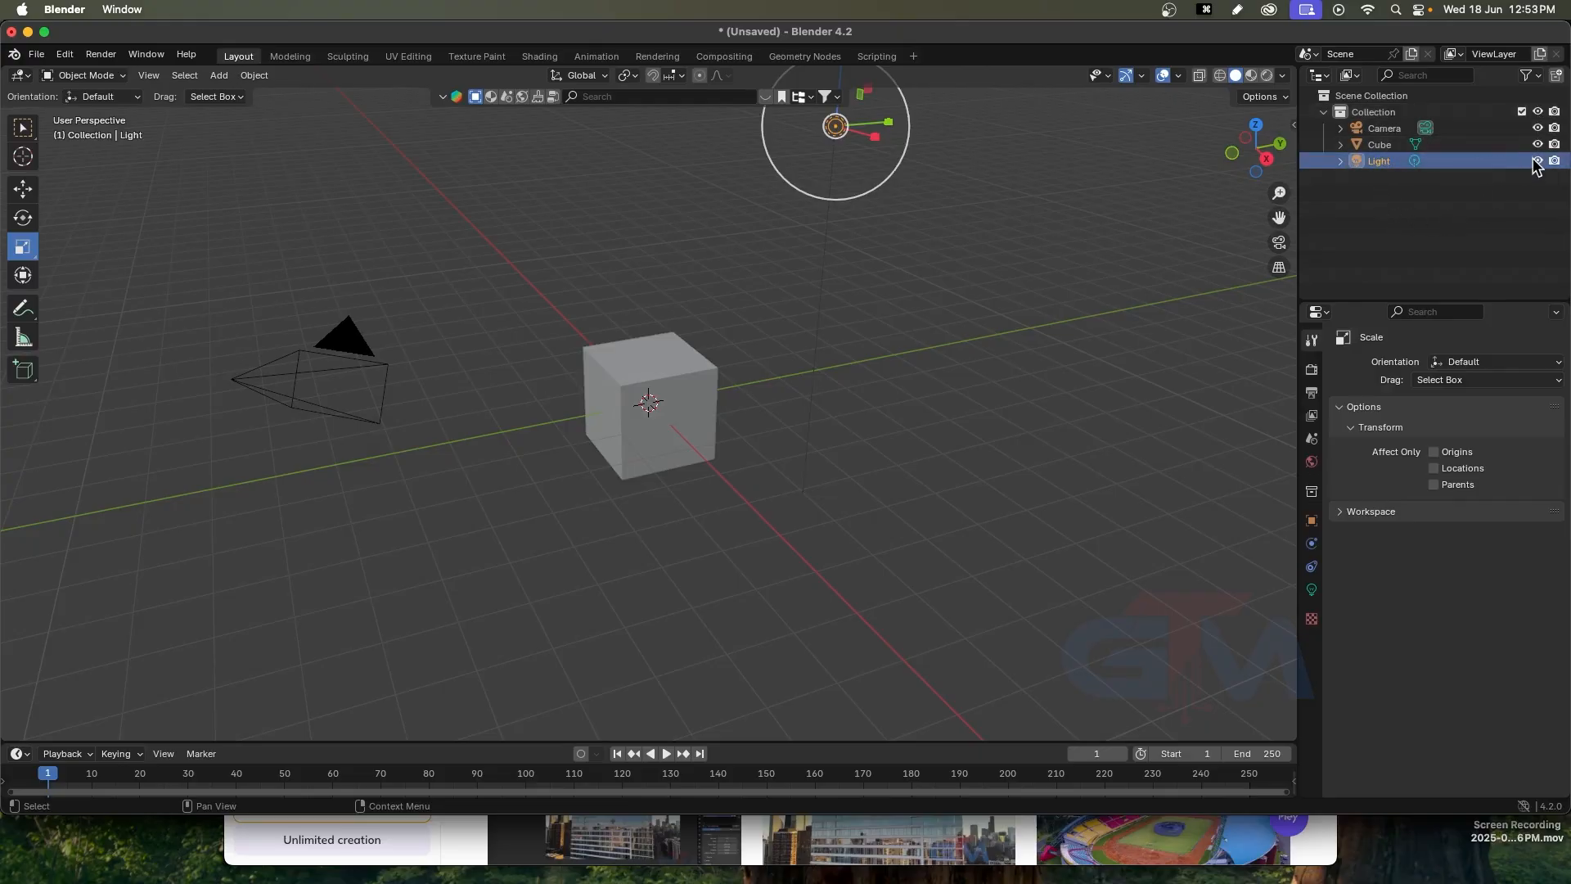
Hide the cube in the viewport and make it visible again
left_click(1379, 144)
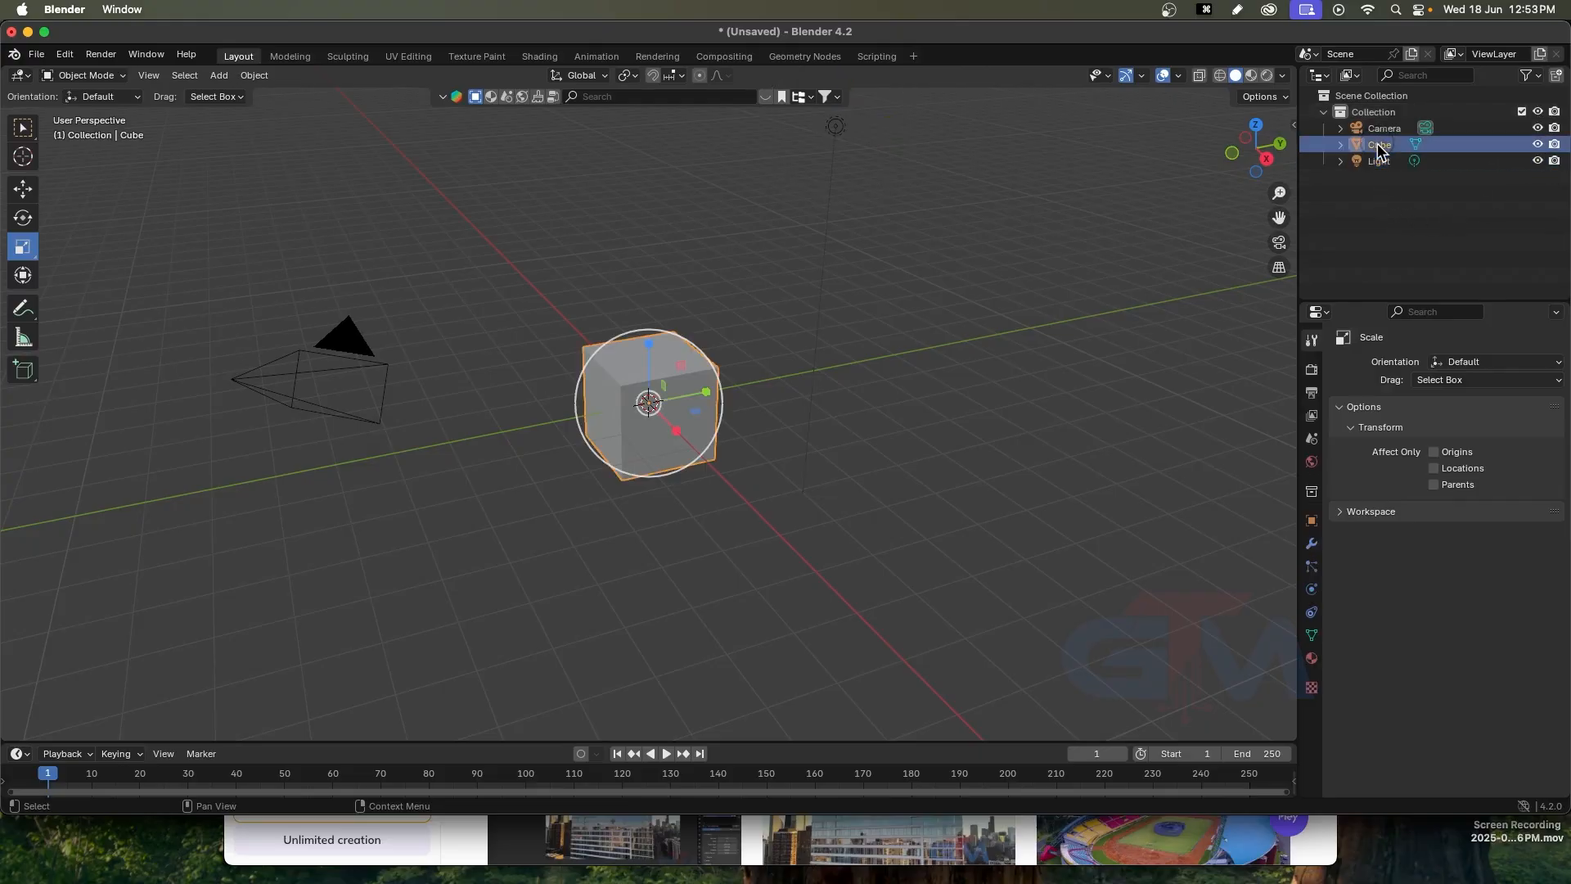
left_click(1537, 144)
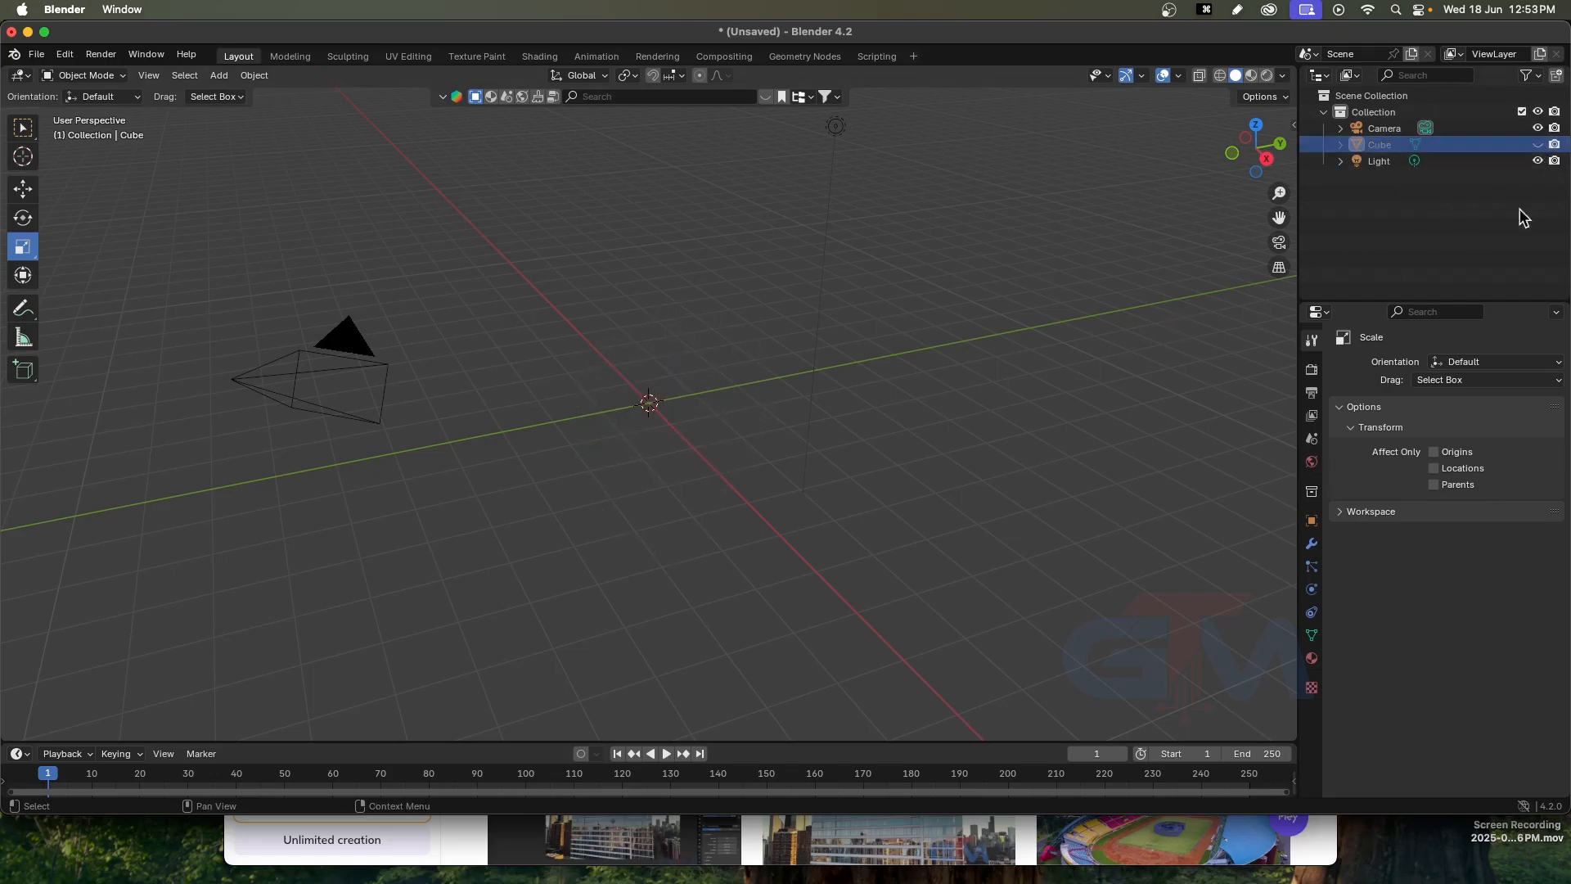
left_click(1537, 144)
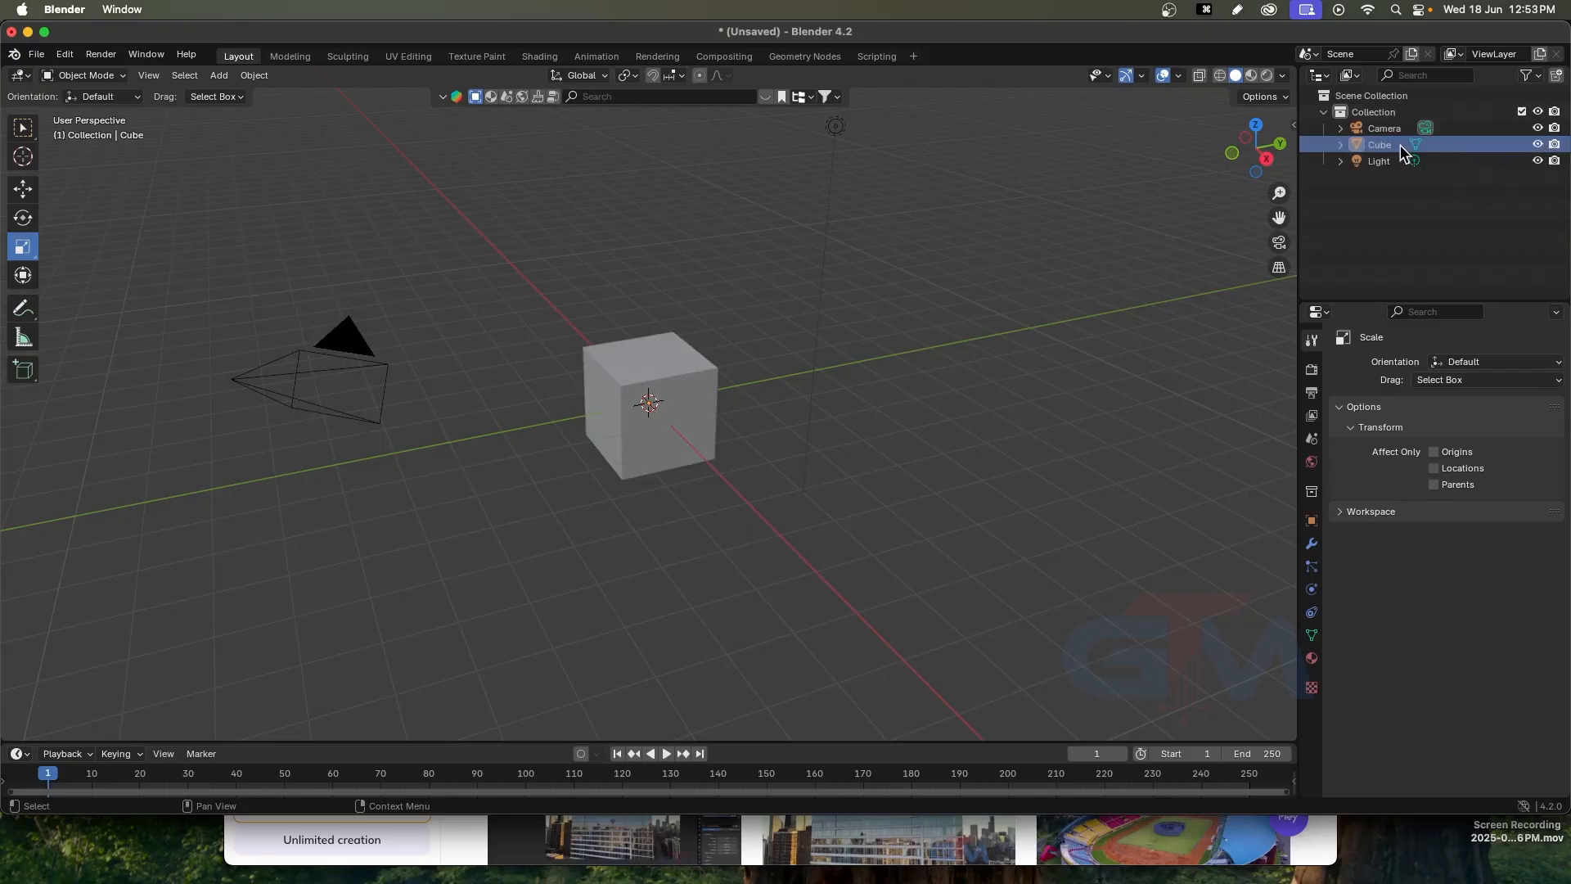
Enable the selectability restriction column in the Outliner and test selecting and deselecting the cube in the viewport
left_click(1531, 75)
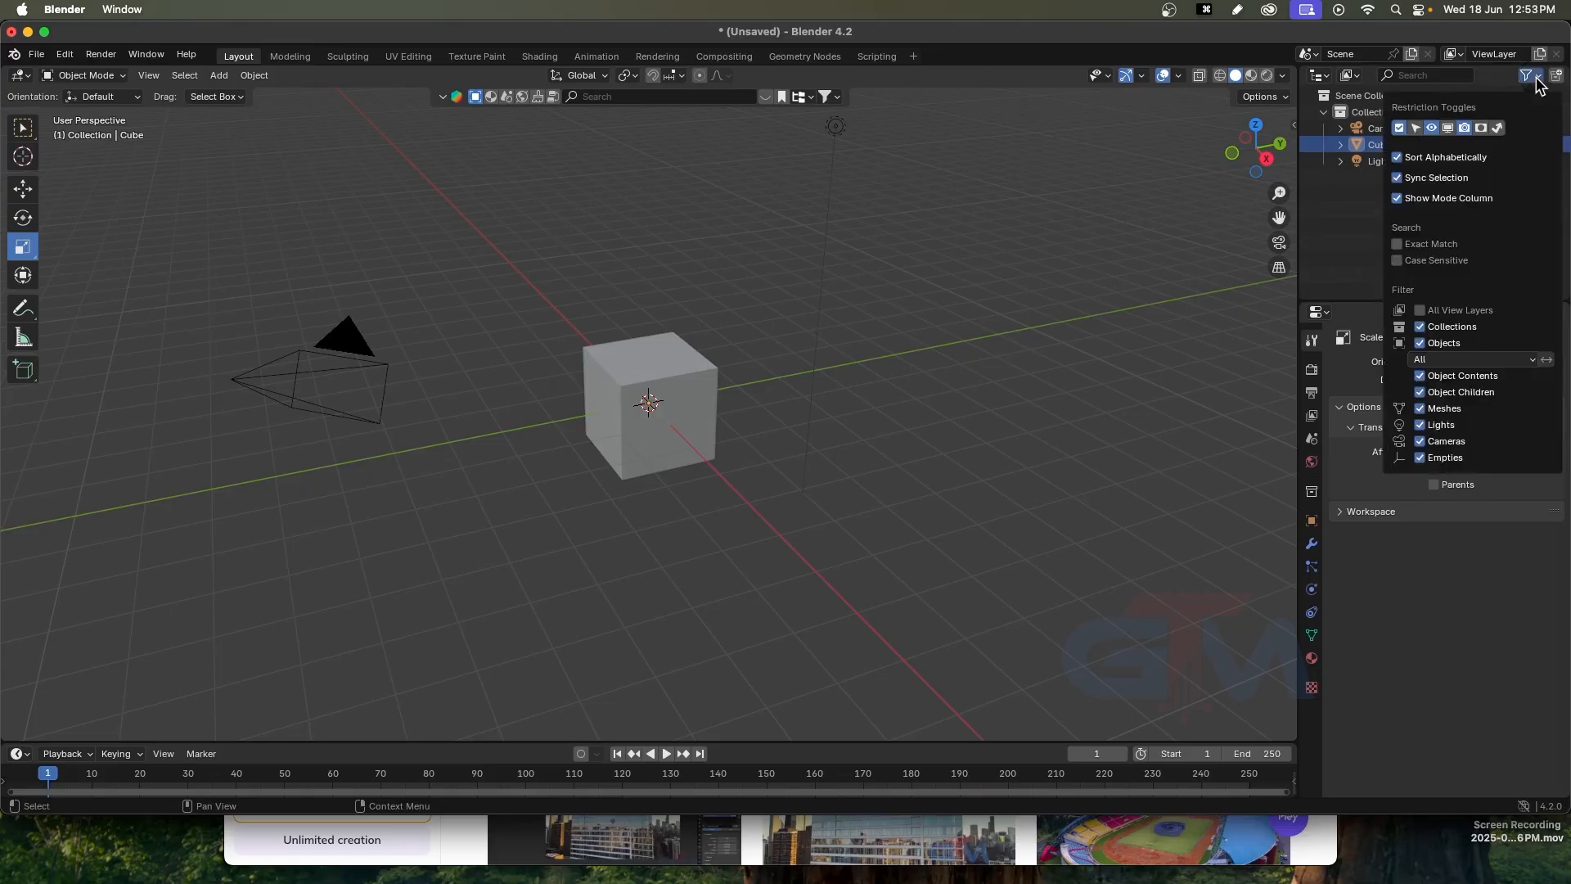
left_click(1415, 128)
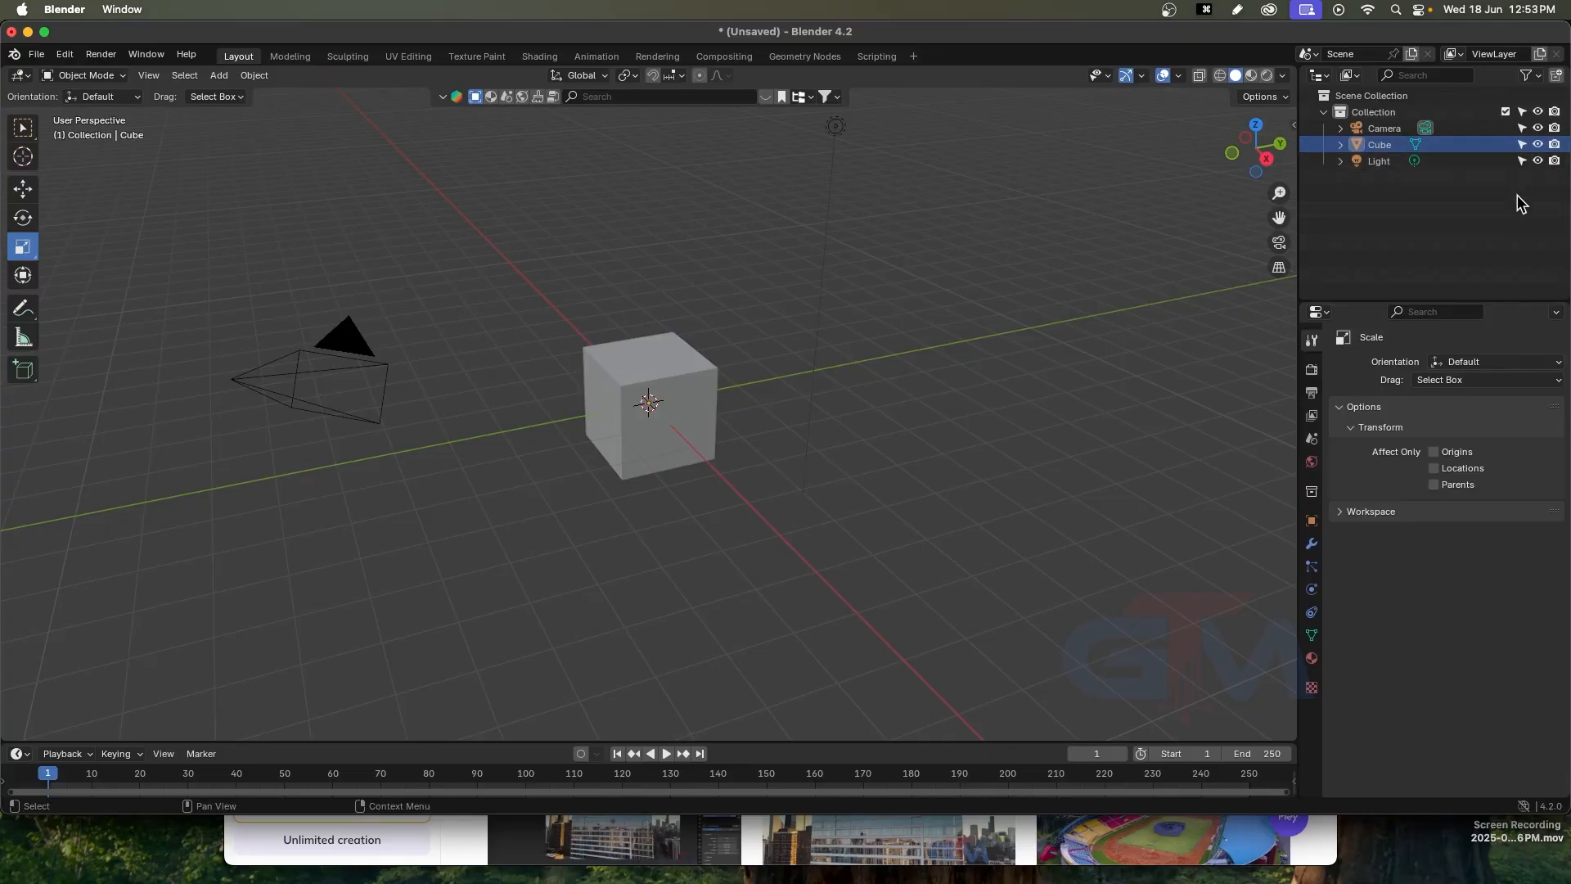
left_click(646, 396)
left_click(849, 324)
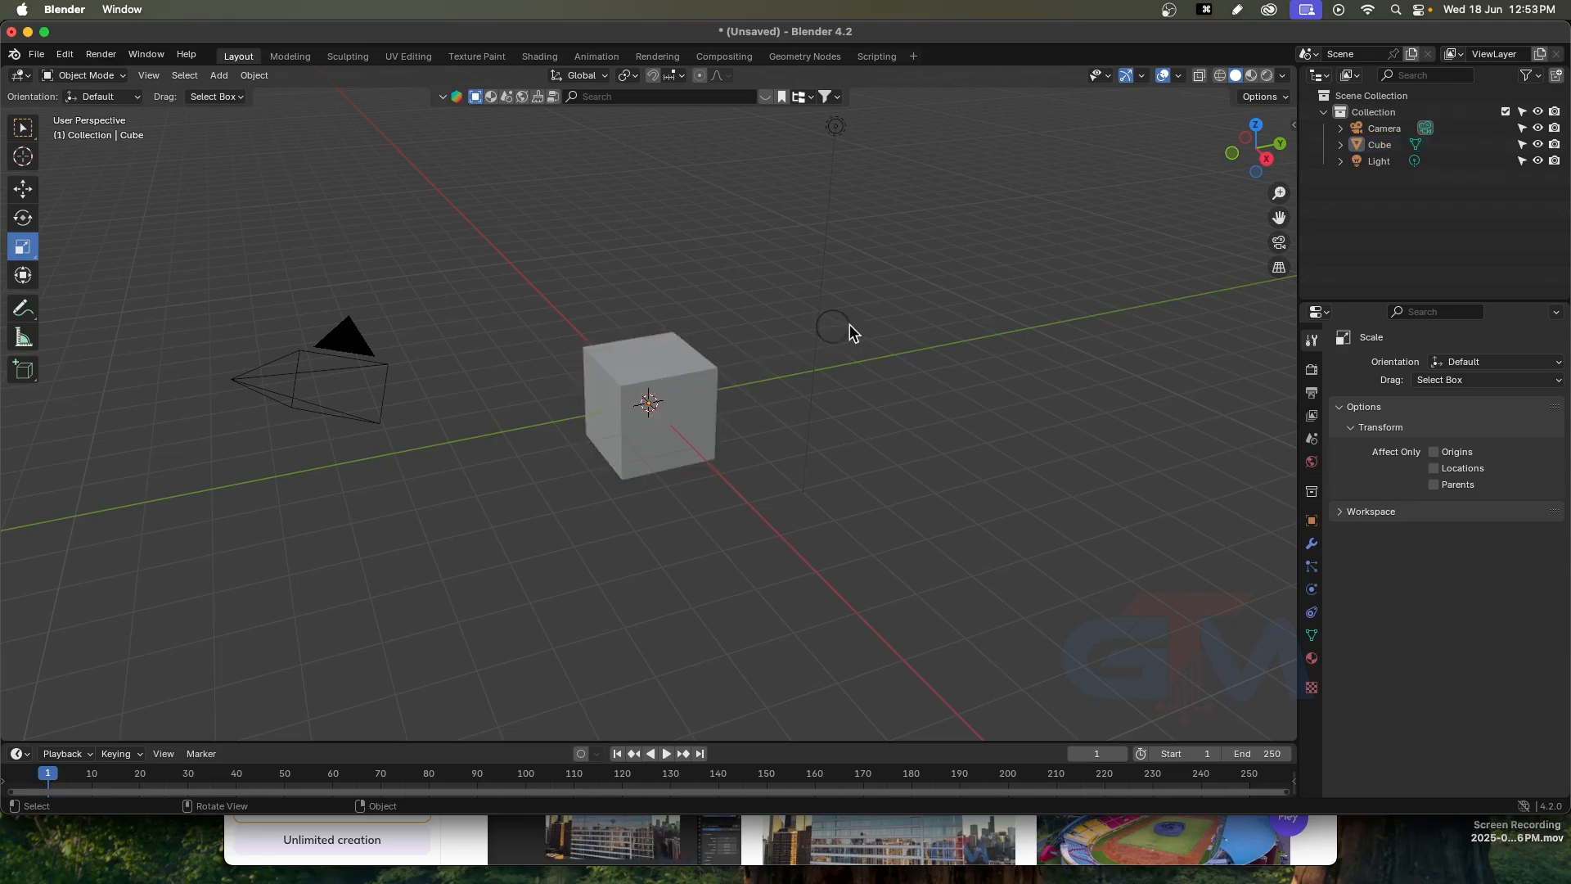
Make the cube unselectable in the viewport, test selection on the camera, and restore the cube's selectability
left_click(1521, 144)
left_click(333, 350)
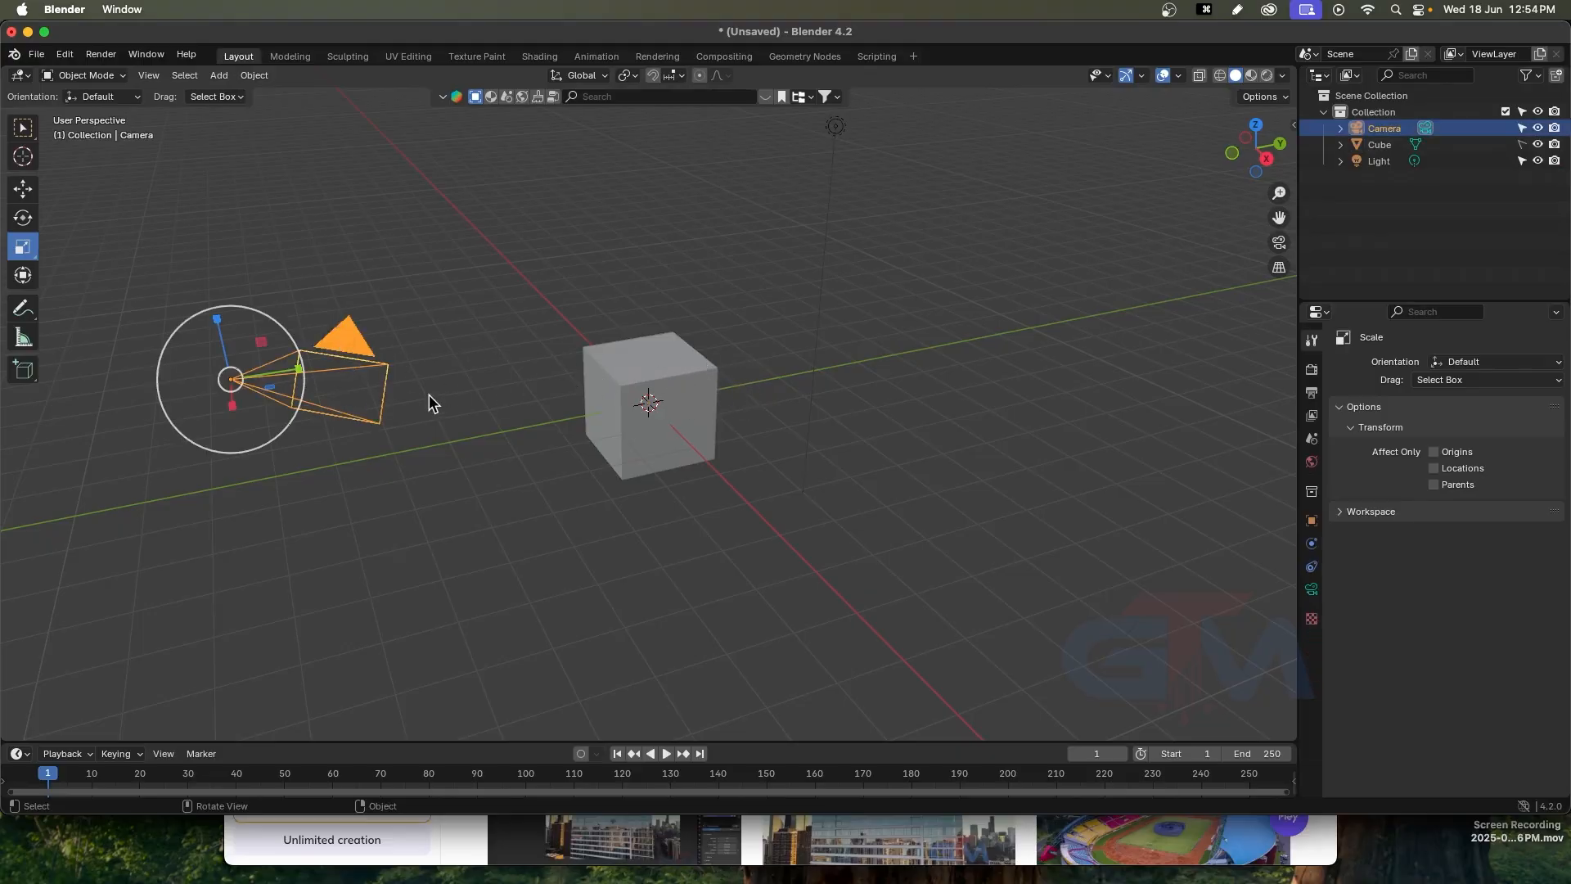
left_click(821, 352)
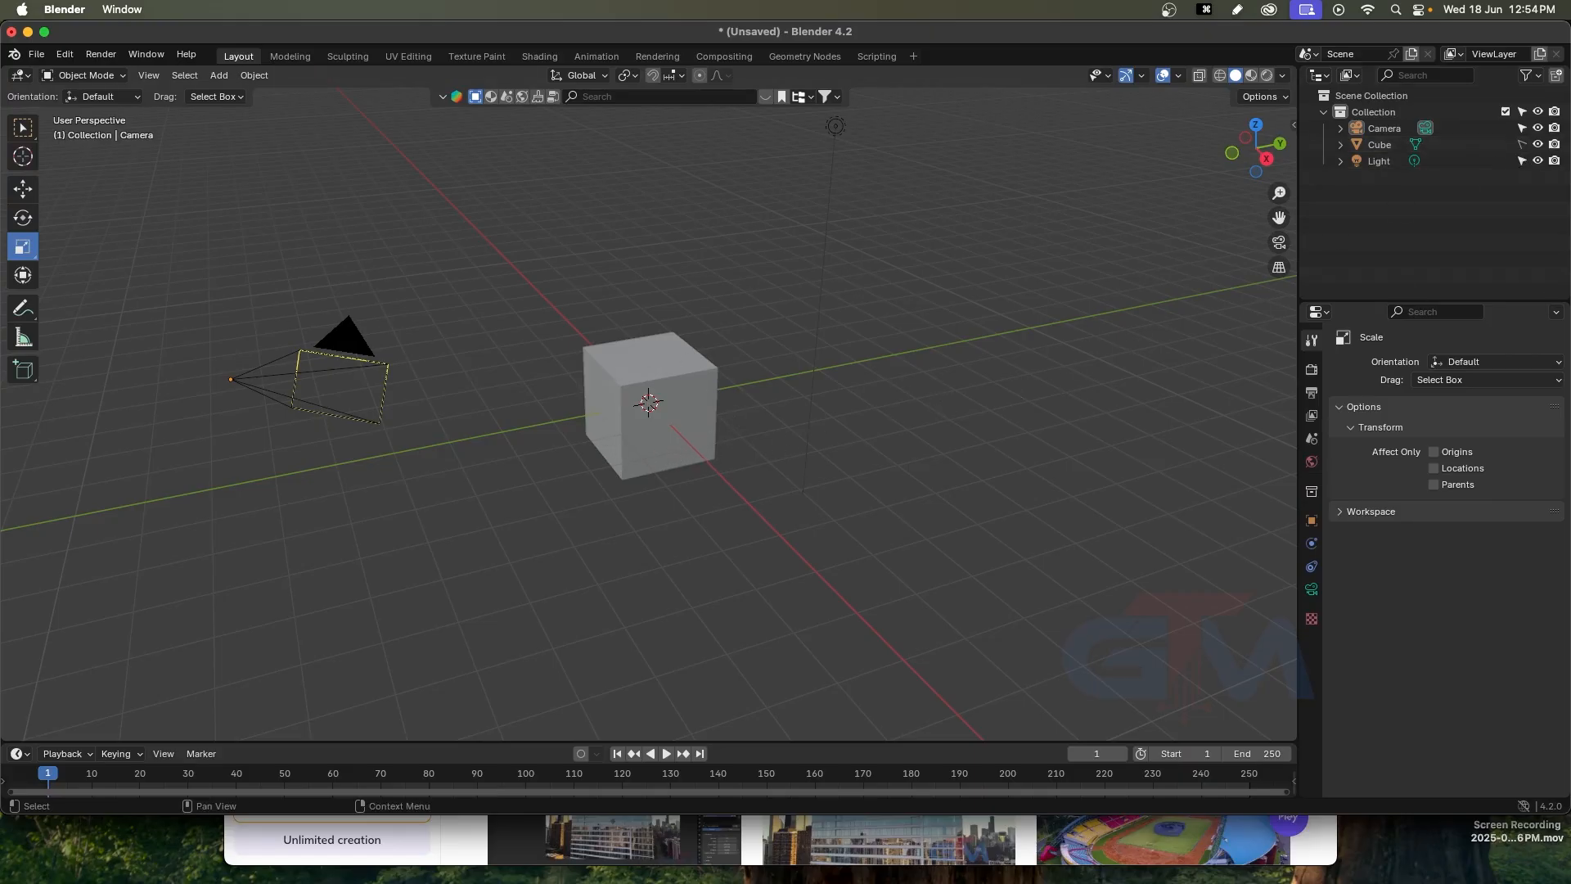
left_click(1380, 144)
left_click(1522, 144)
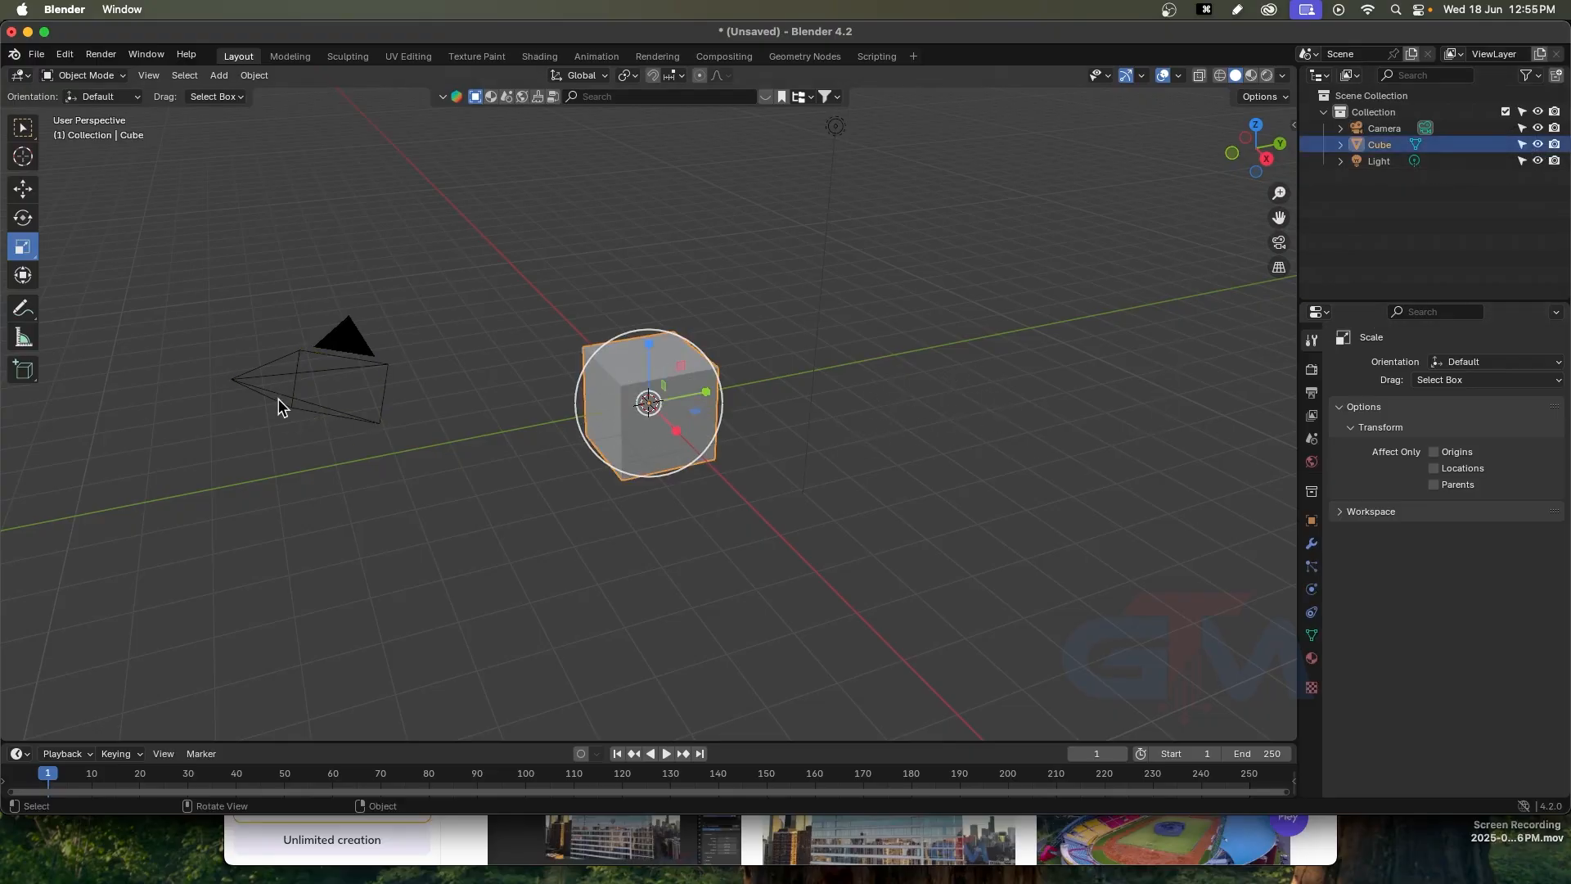
Activate the Select Box tool and select the camera, cube and light in turn in the viewport, ending on the cube
left_click(25, 129)
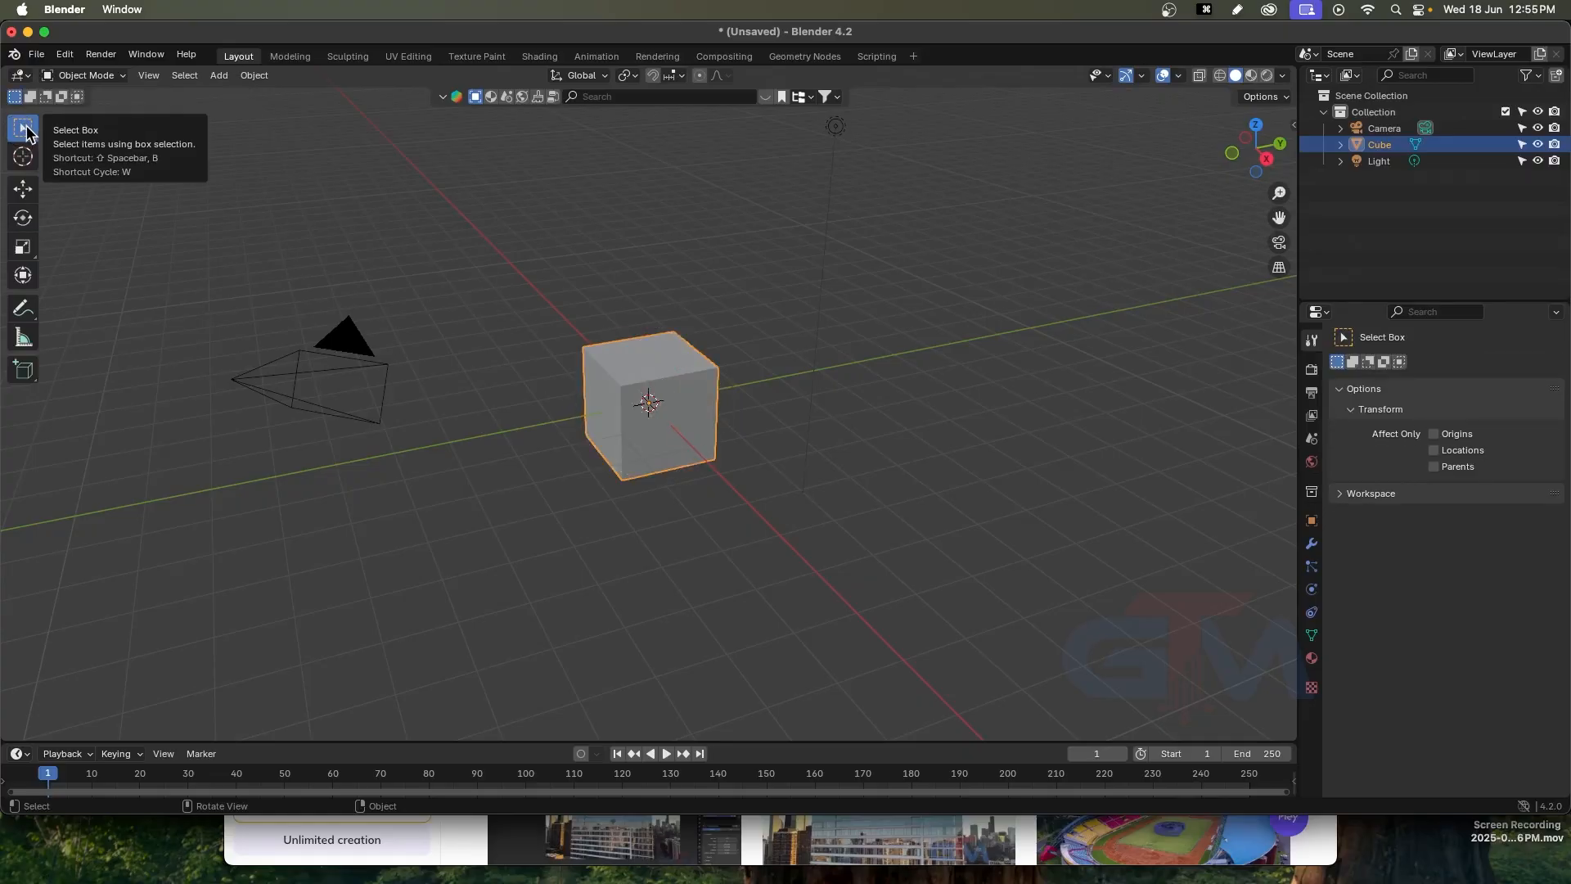
left_click(345, 361)
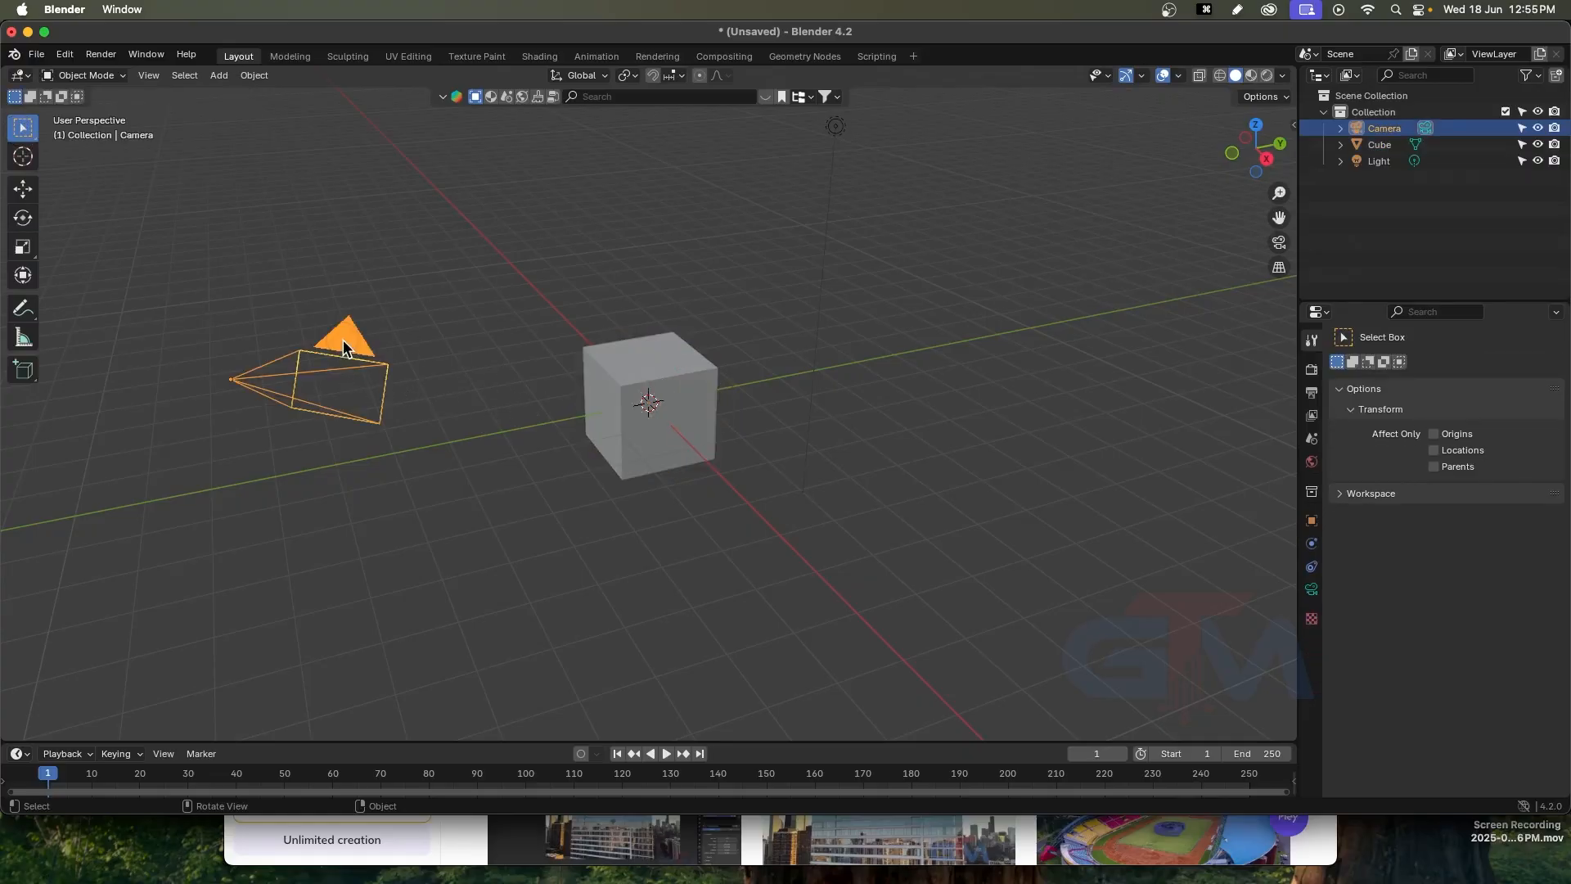
left_click(650, 382)
left_click(838, 129)
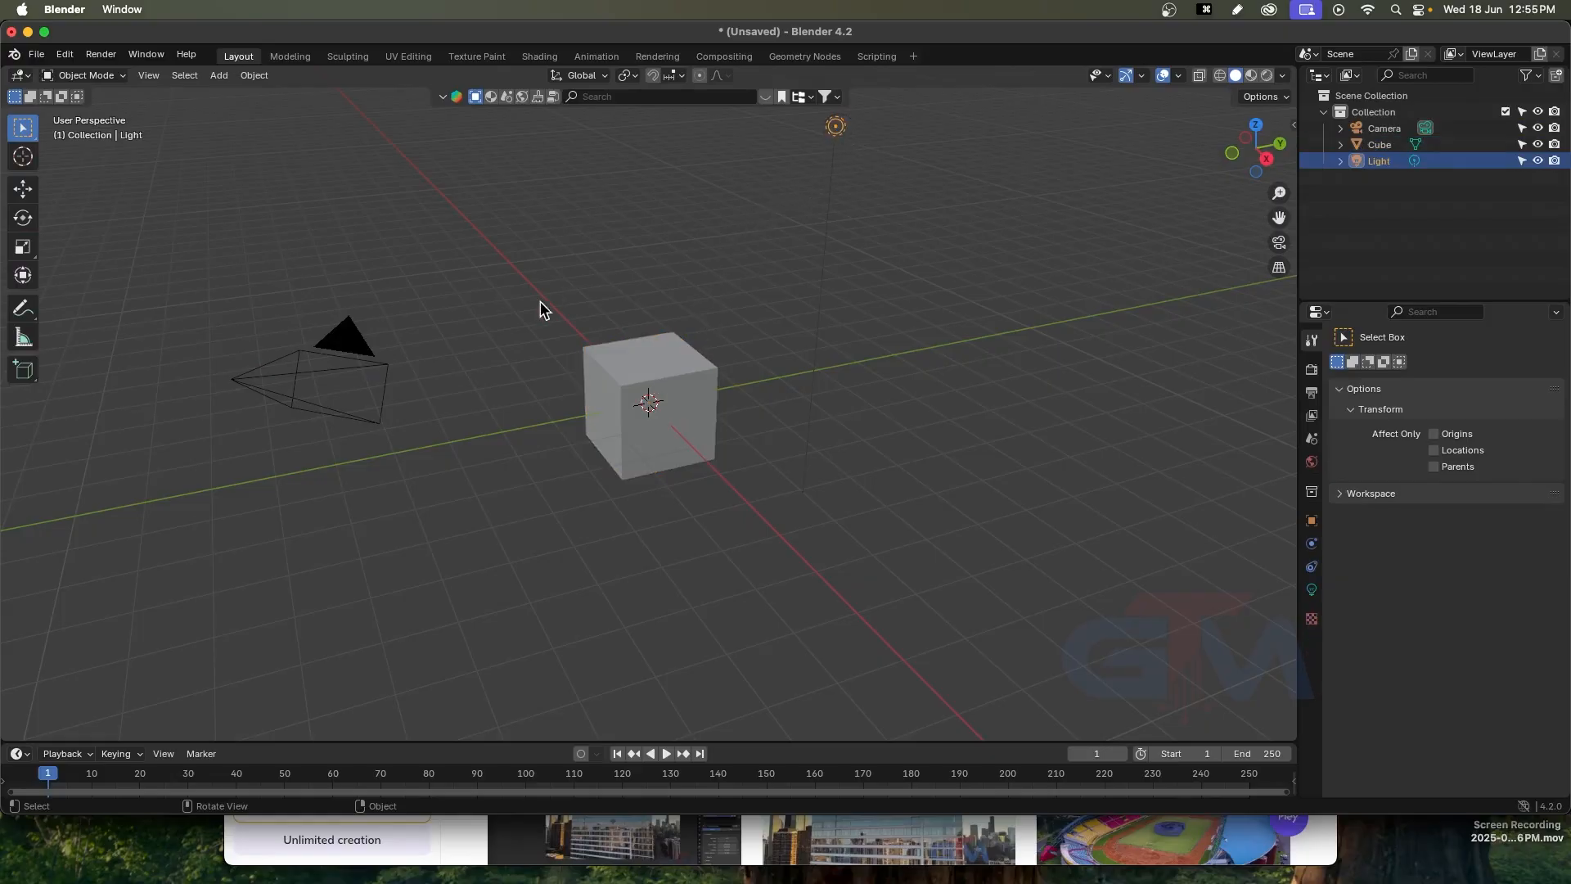
left_click(357, 342)
left_click(639, 366)
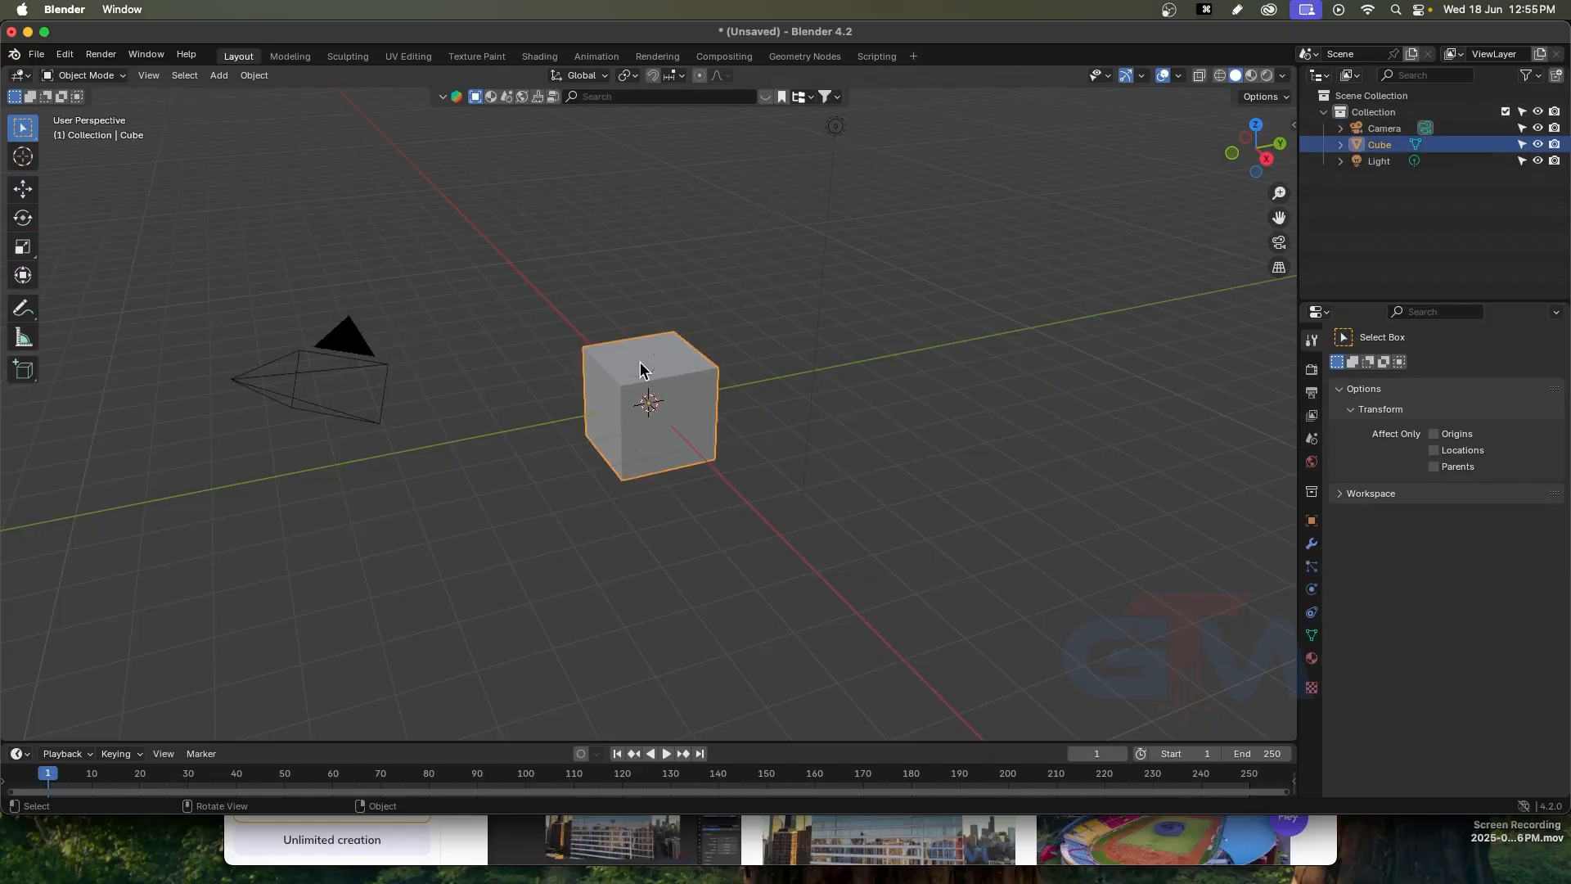
Use the Move tool to shift the cube back and forth along Y, place it farther along positive Y, and raise it along Z
left_click(22, 192)
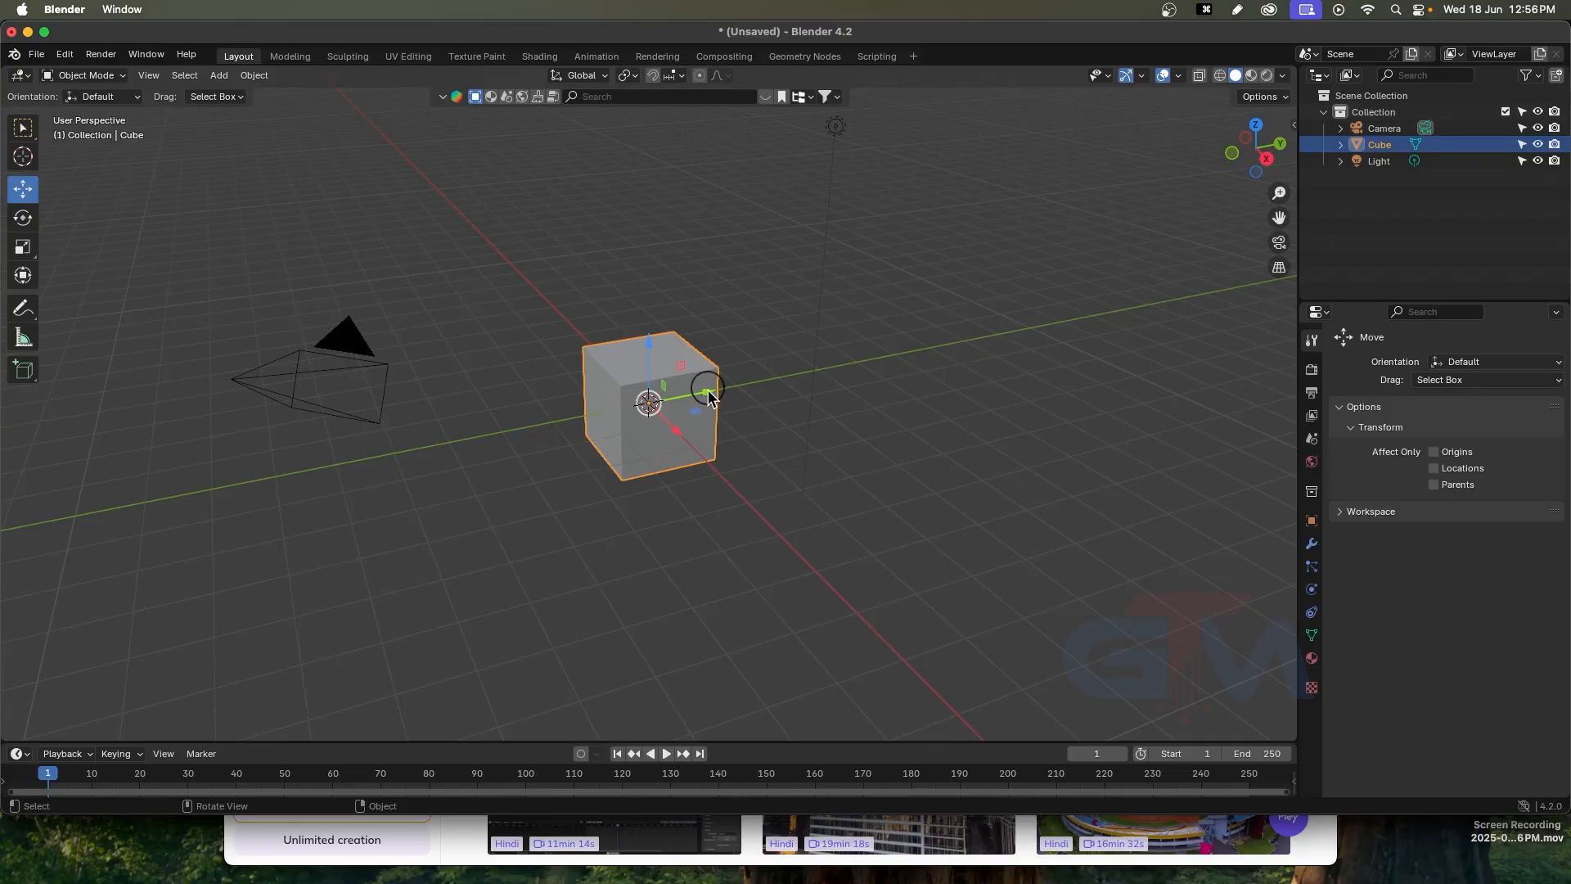
left_click_drag(707, 399, 957, 434)
left_click_drag(929, 368, 703, 386)
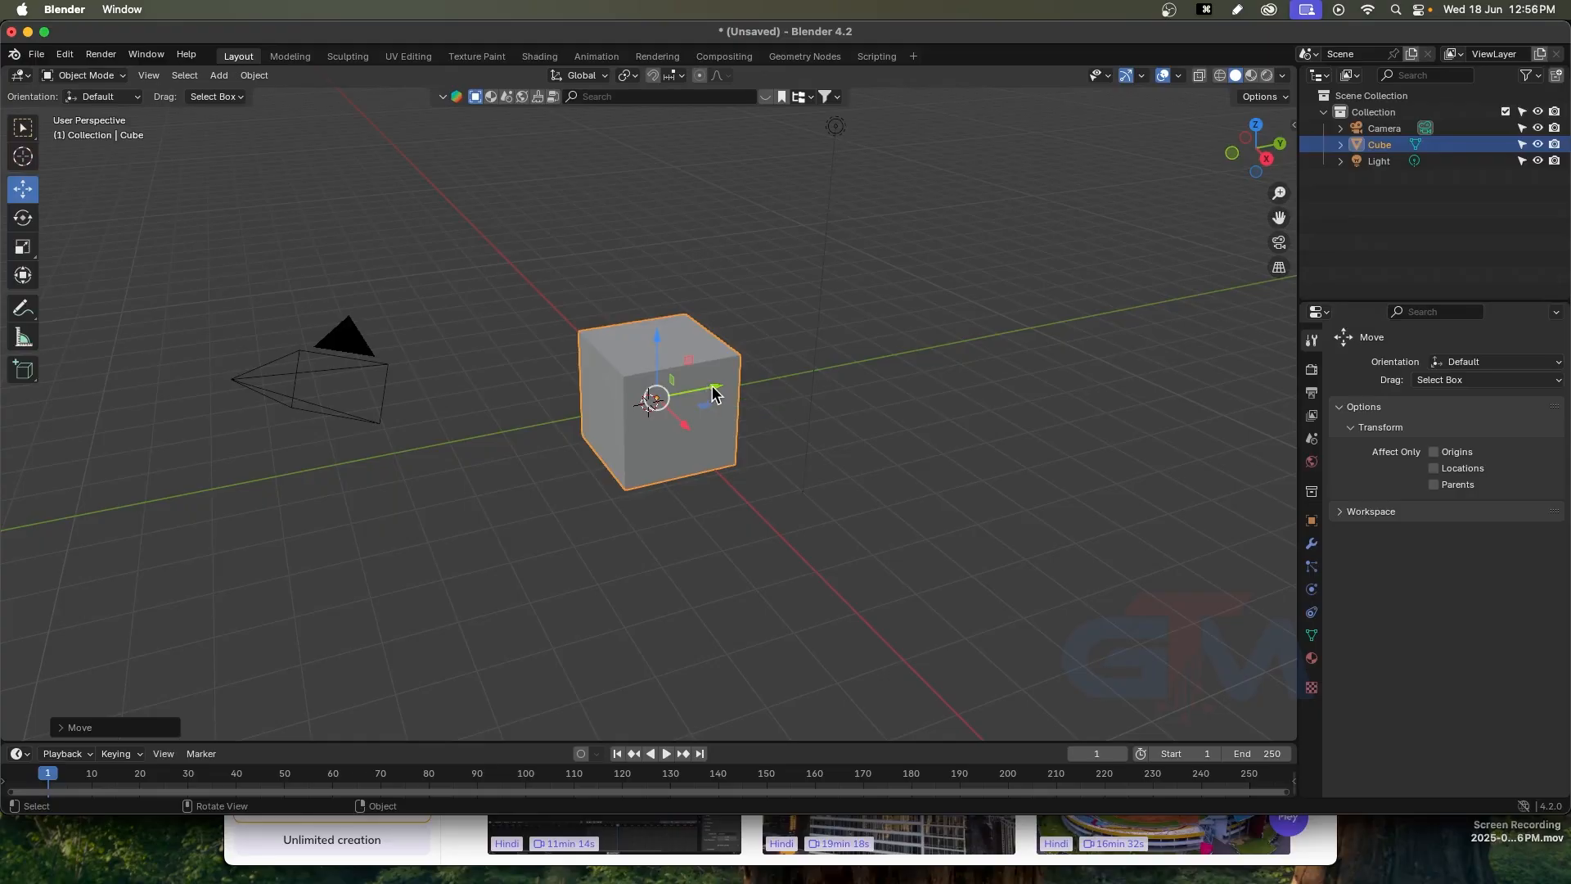
left_click_drag(713, 392, 982, 341)
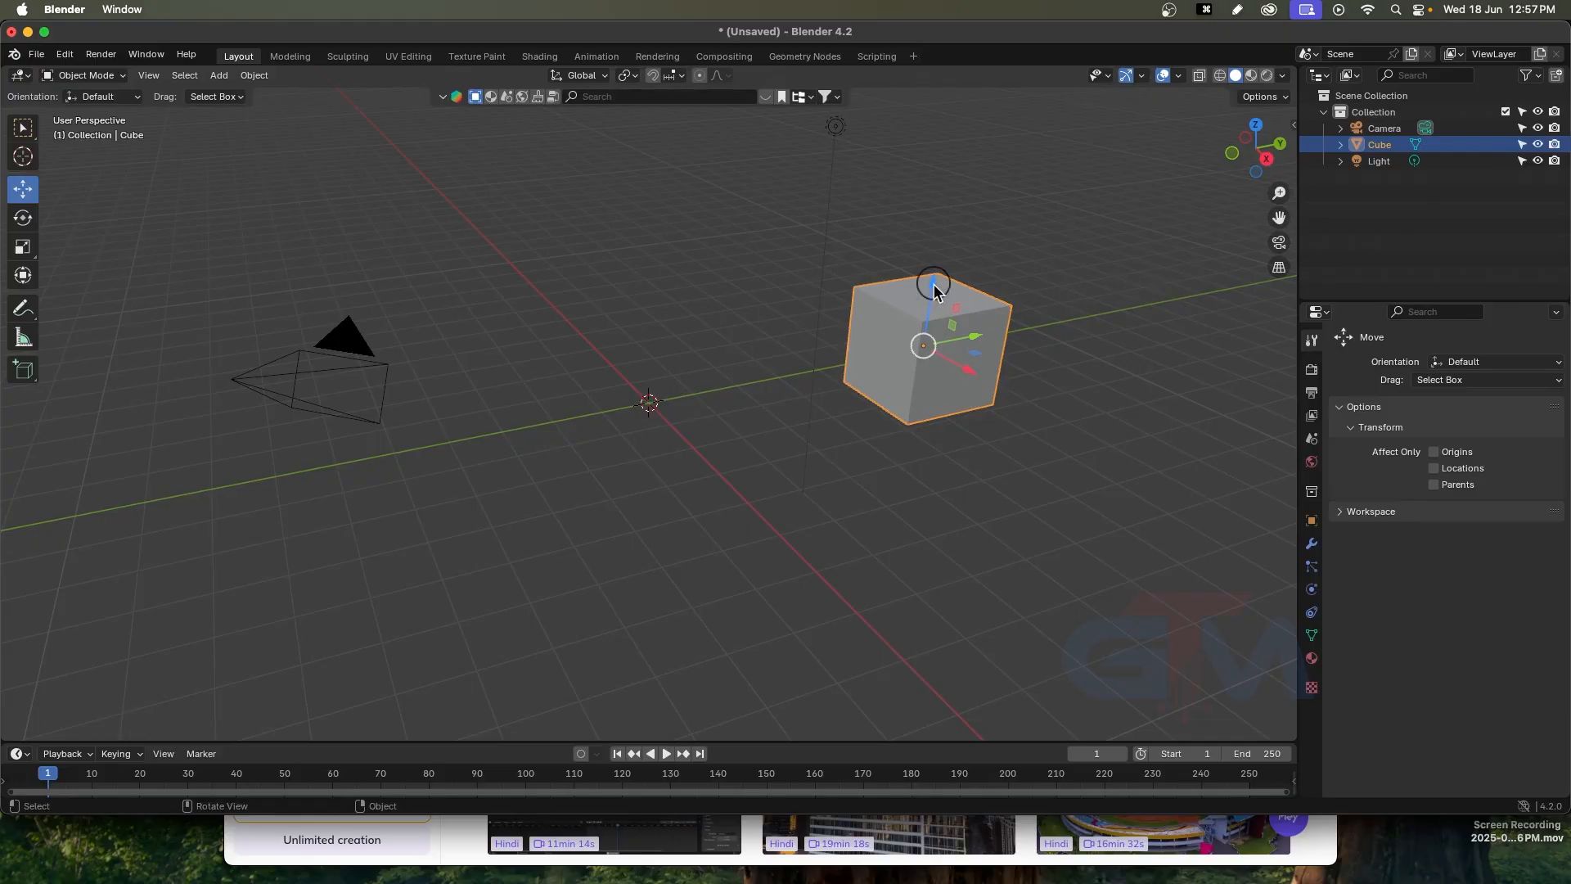
left_click_drag(934, 284, 955, 196)
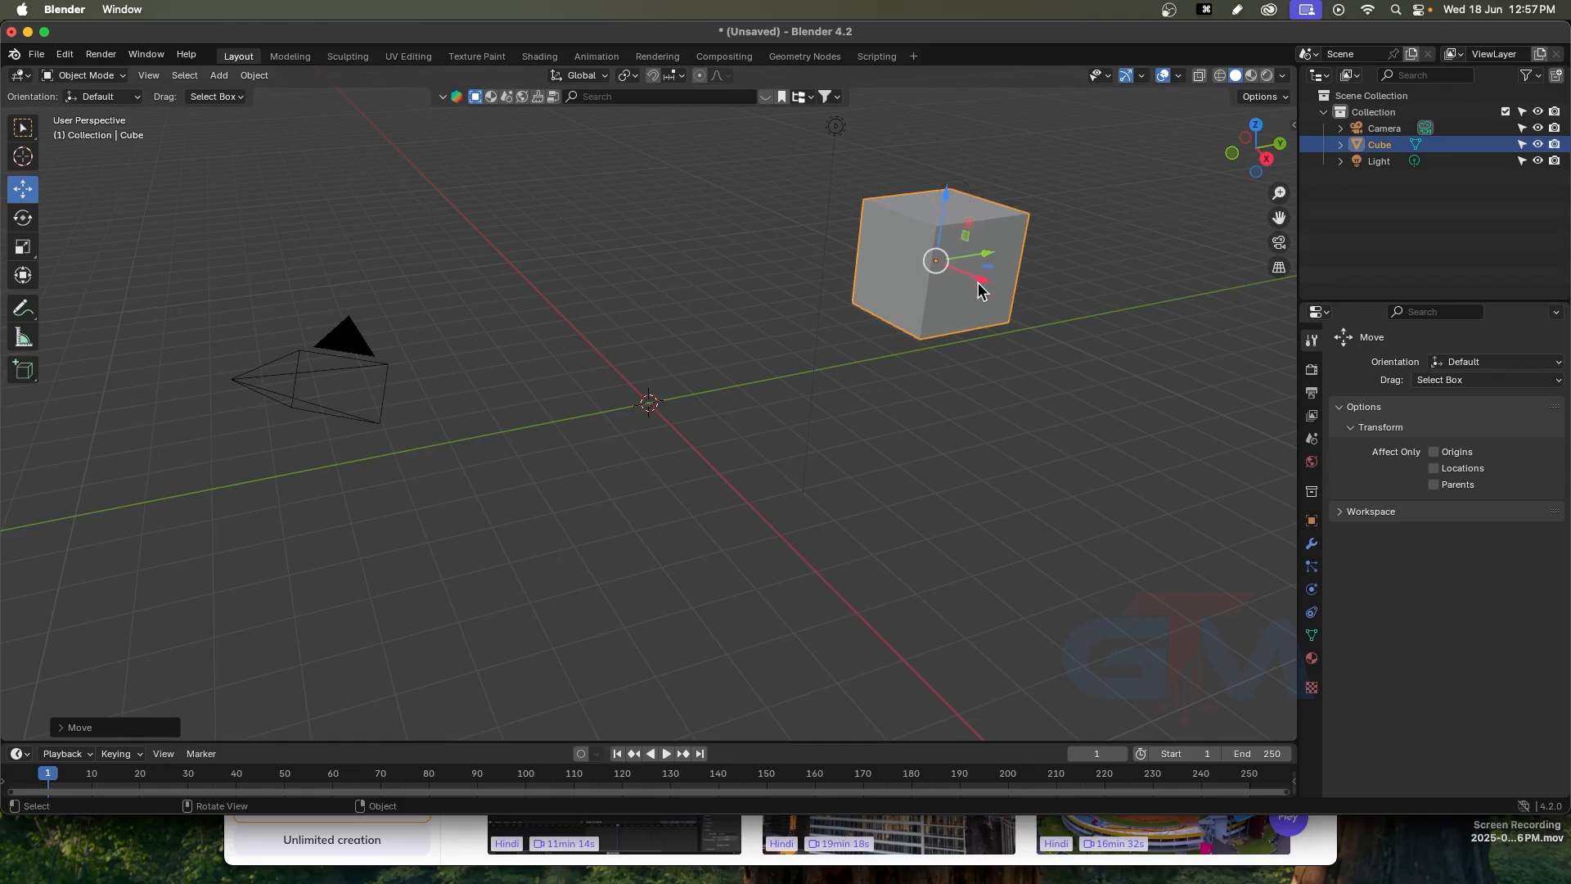
Try moving the cube along X and undo it, and reposition the cube slightly along Y and X
left_click_drag(978, 283, 1067, 340)
key("ctrl+z")
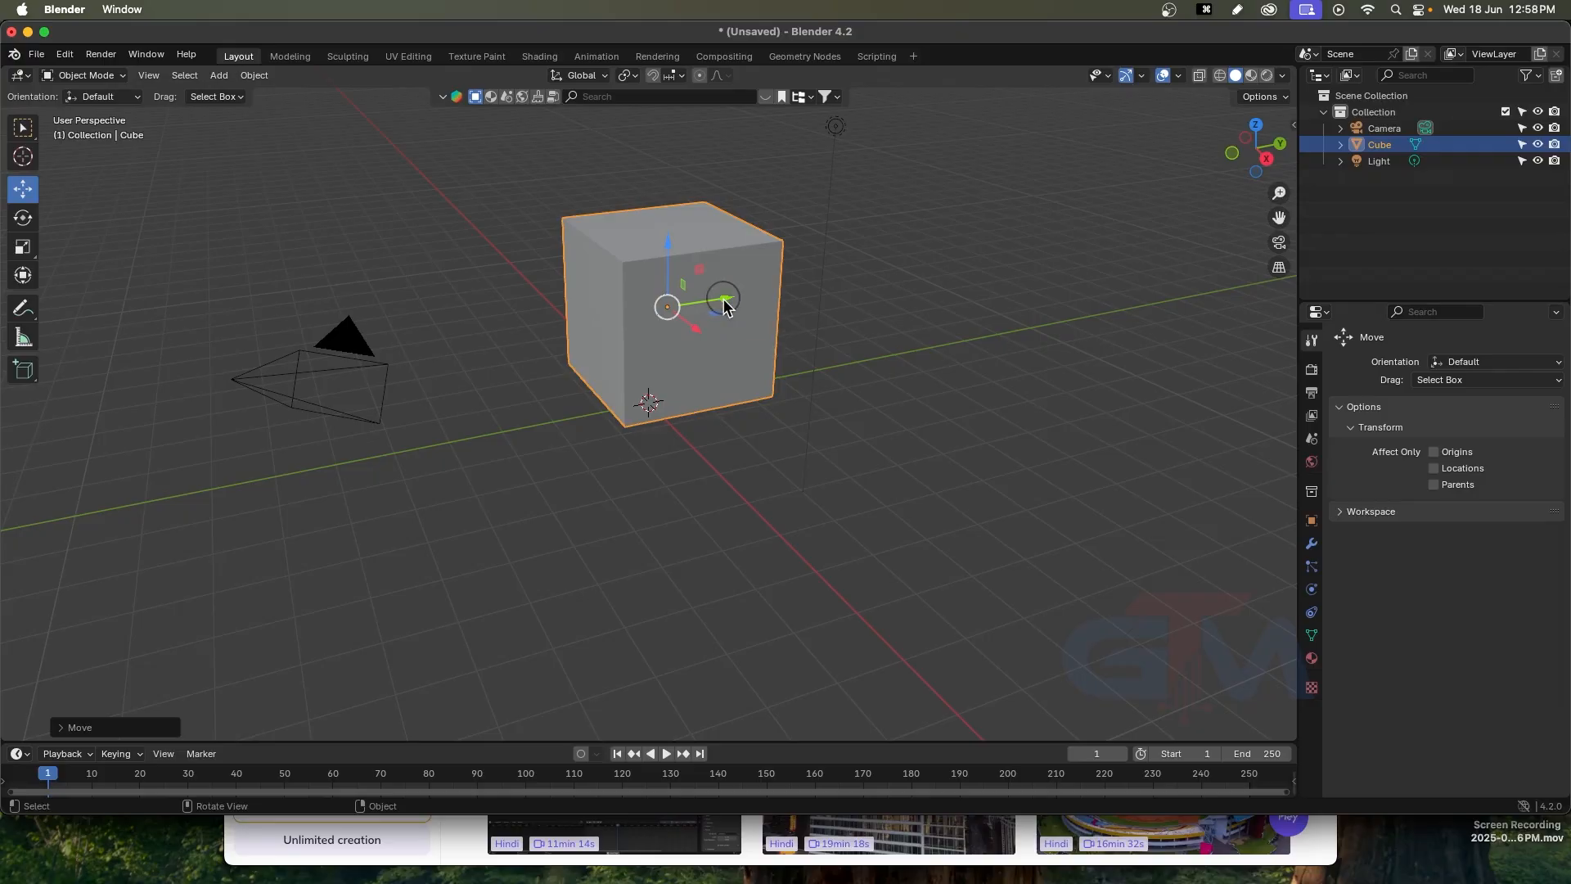
left_click_drag(720, 299, 723, 341)
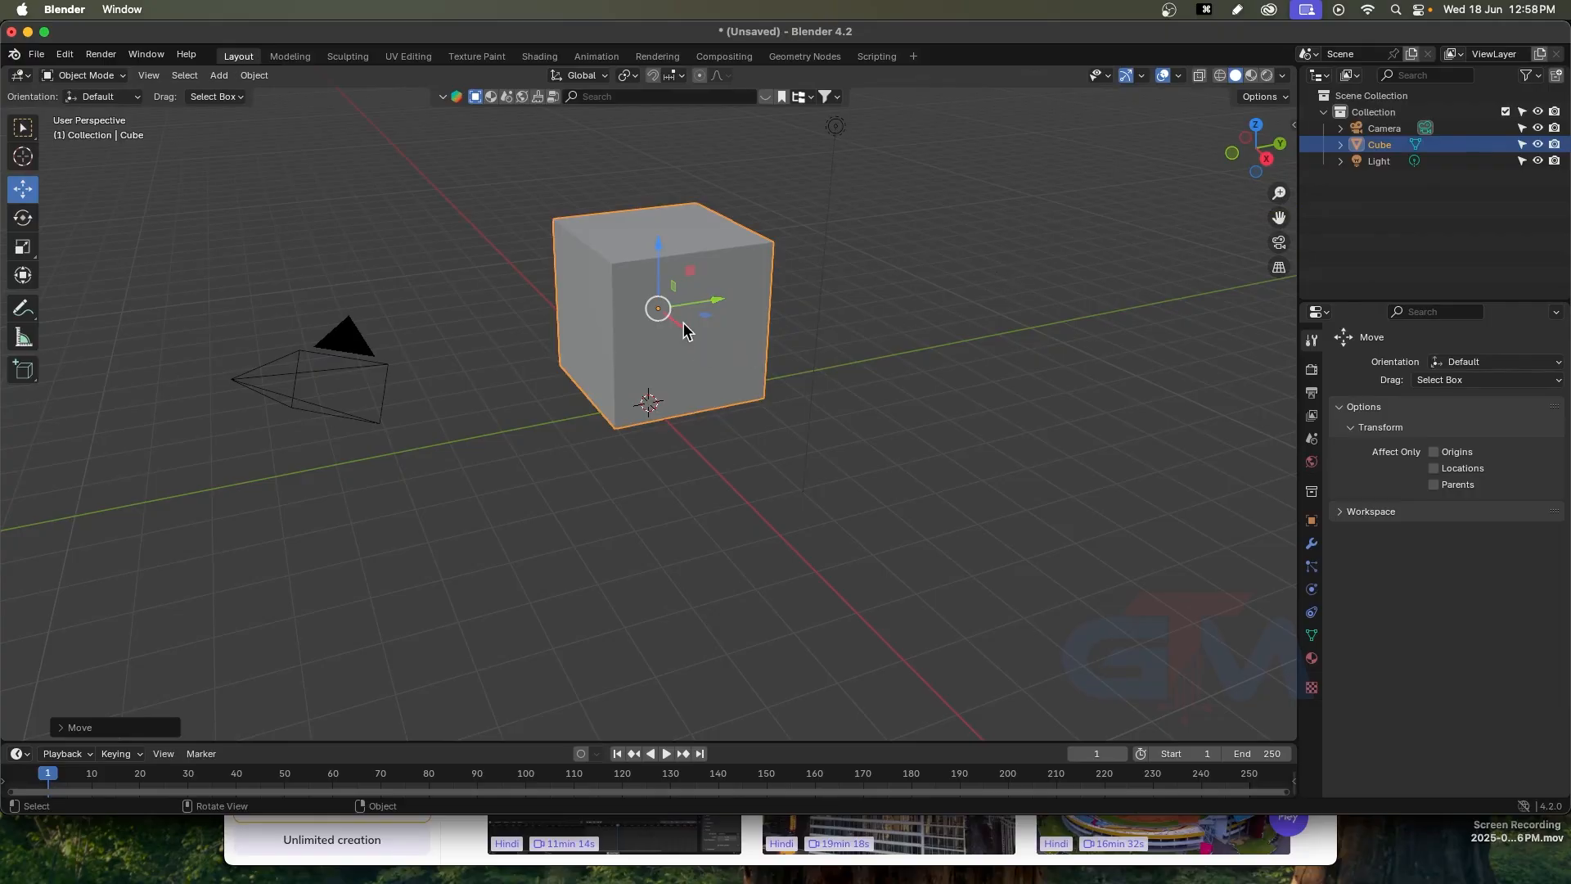
left_click_drag(688, 330, 694, 335)
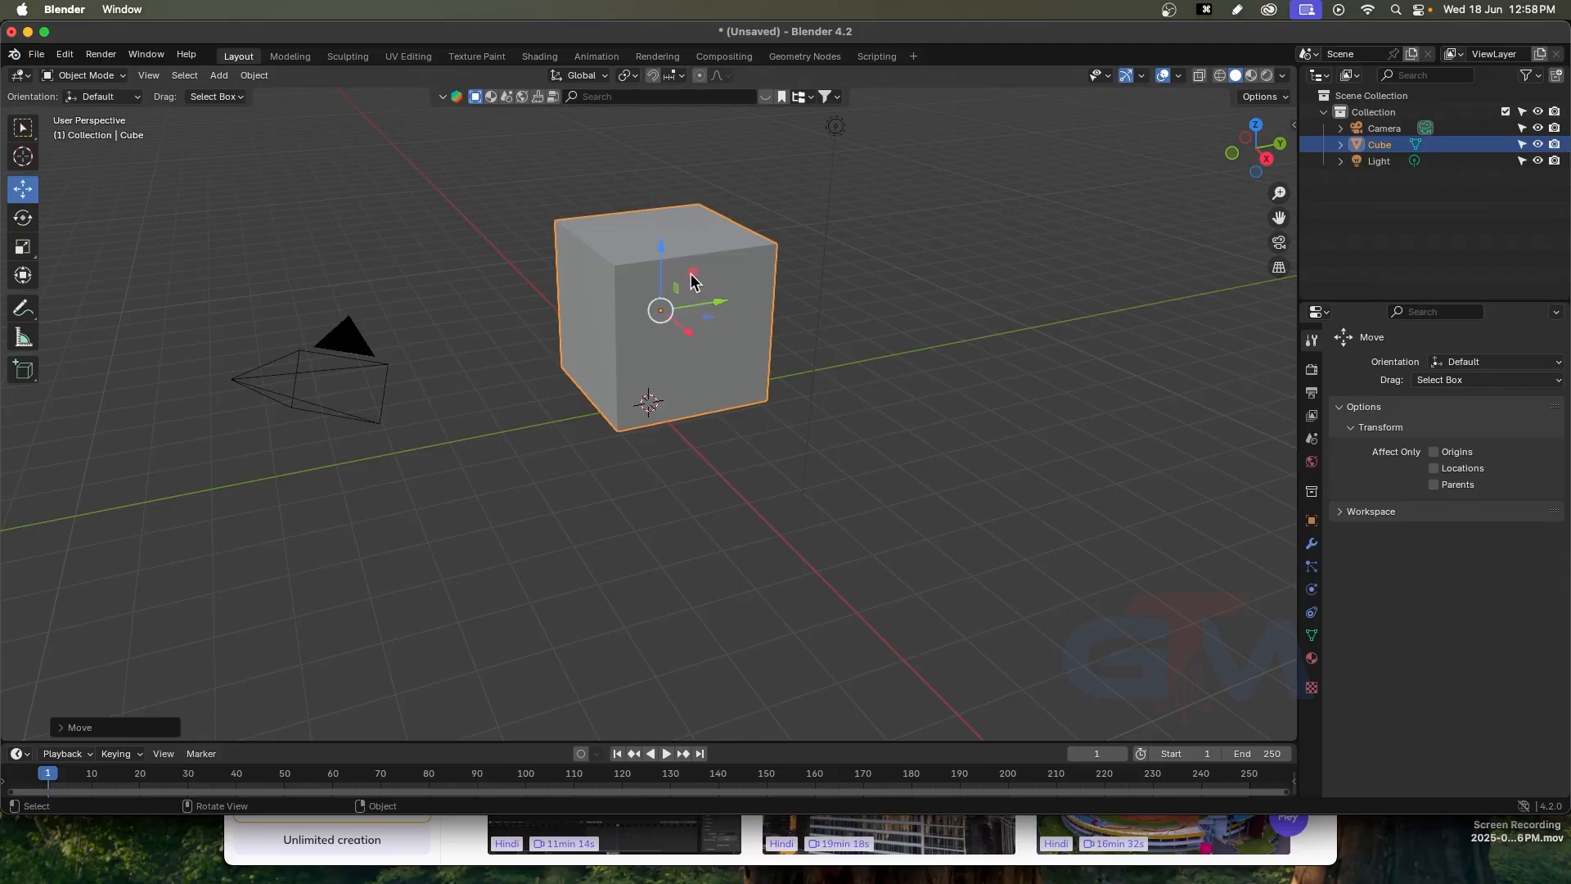
Move the cube within the YZ plane and the XY plane, and undo the last move
mouse_move(691, 273)
left_mouse_down()
mouse_move(656, 274)
mouse_move(659, 236)
mouse_move(772, 253)
mouse_move(747, 336)
mouse_move(627, 358)
mouse_move(669, 243)
mouse_move(740, 249)
mouse_move(723, 308)
mouse_move(572, 327)
mouse_move(635, 240)
mouse_move(737, 238)
mouse_move(747, 281)
mouse_move(684, 365)
mouse_move(547, 328)
mouse_move(617, 224)
mouse_move(743, 199)
mouse_move(789, 218)
mouse_move(786, 320)
mouse_move(635, 407)
mouse_move(467, 309)
mouse_move(501, 256)
mouse_move(720, 221)
mouse_move(774, 295)
mouse_move(720, 264)
left_mouse_up()
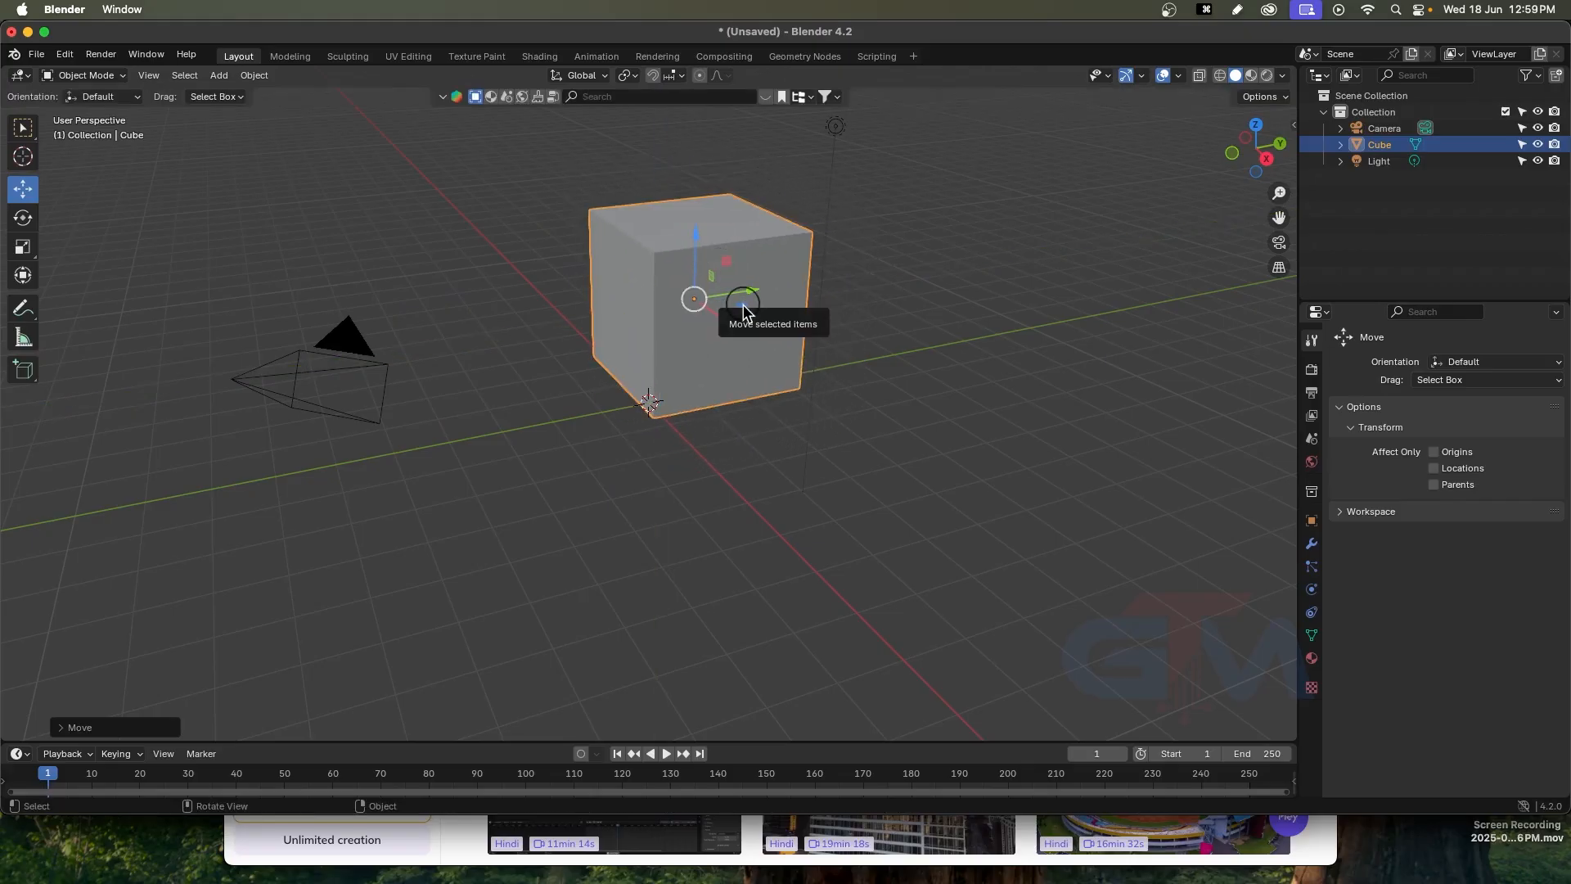
left_click_drag(743, 307, 640, 277)
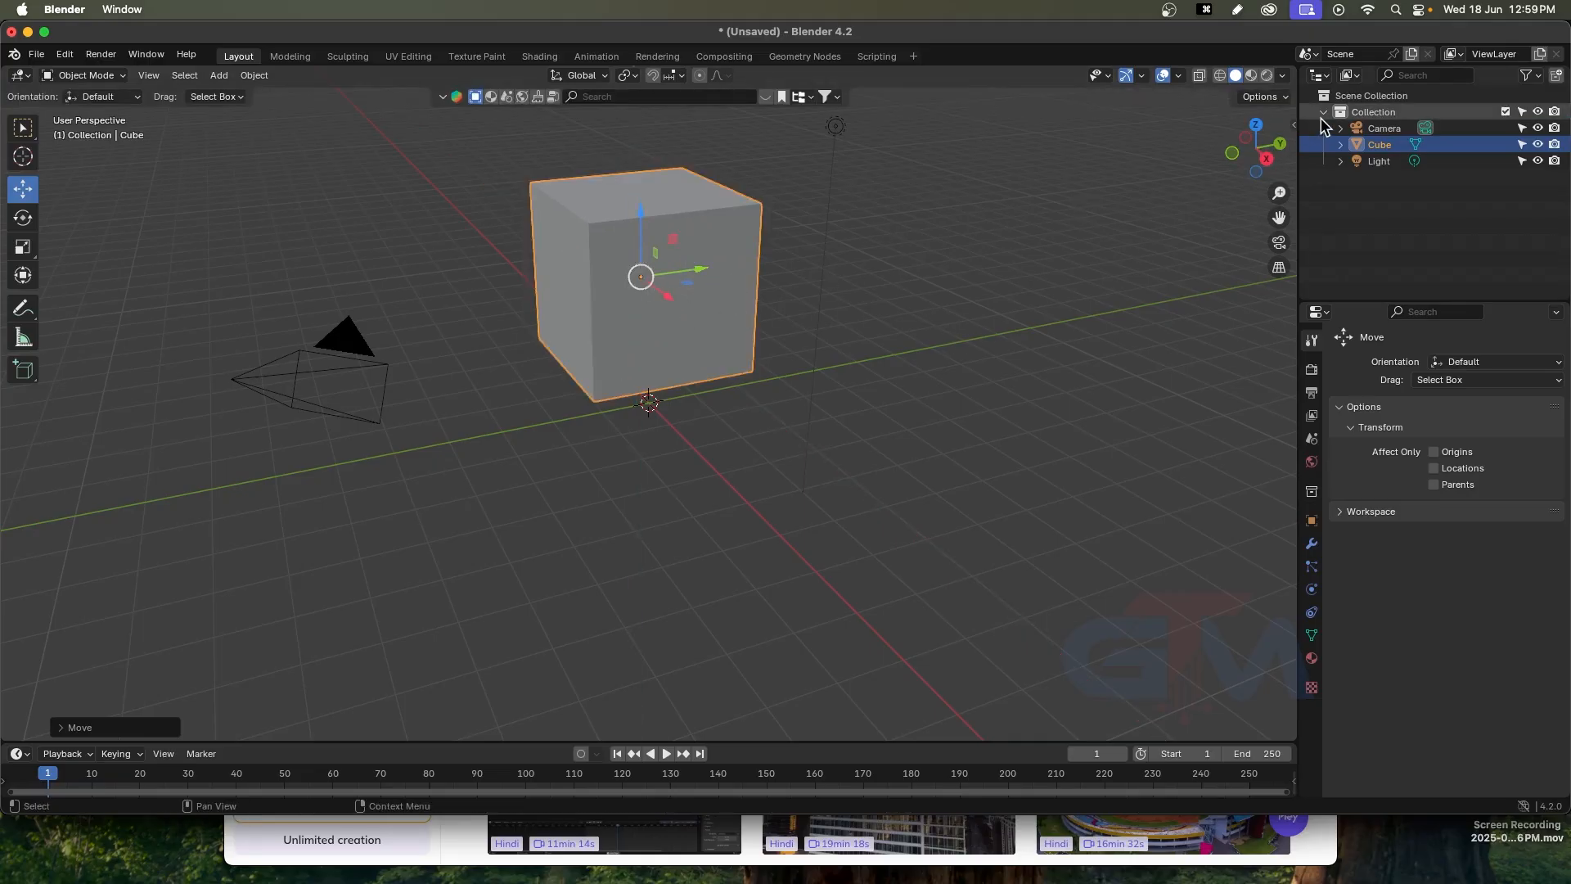
key("super+z")
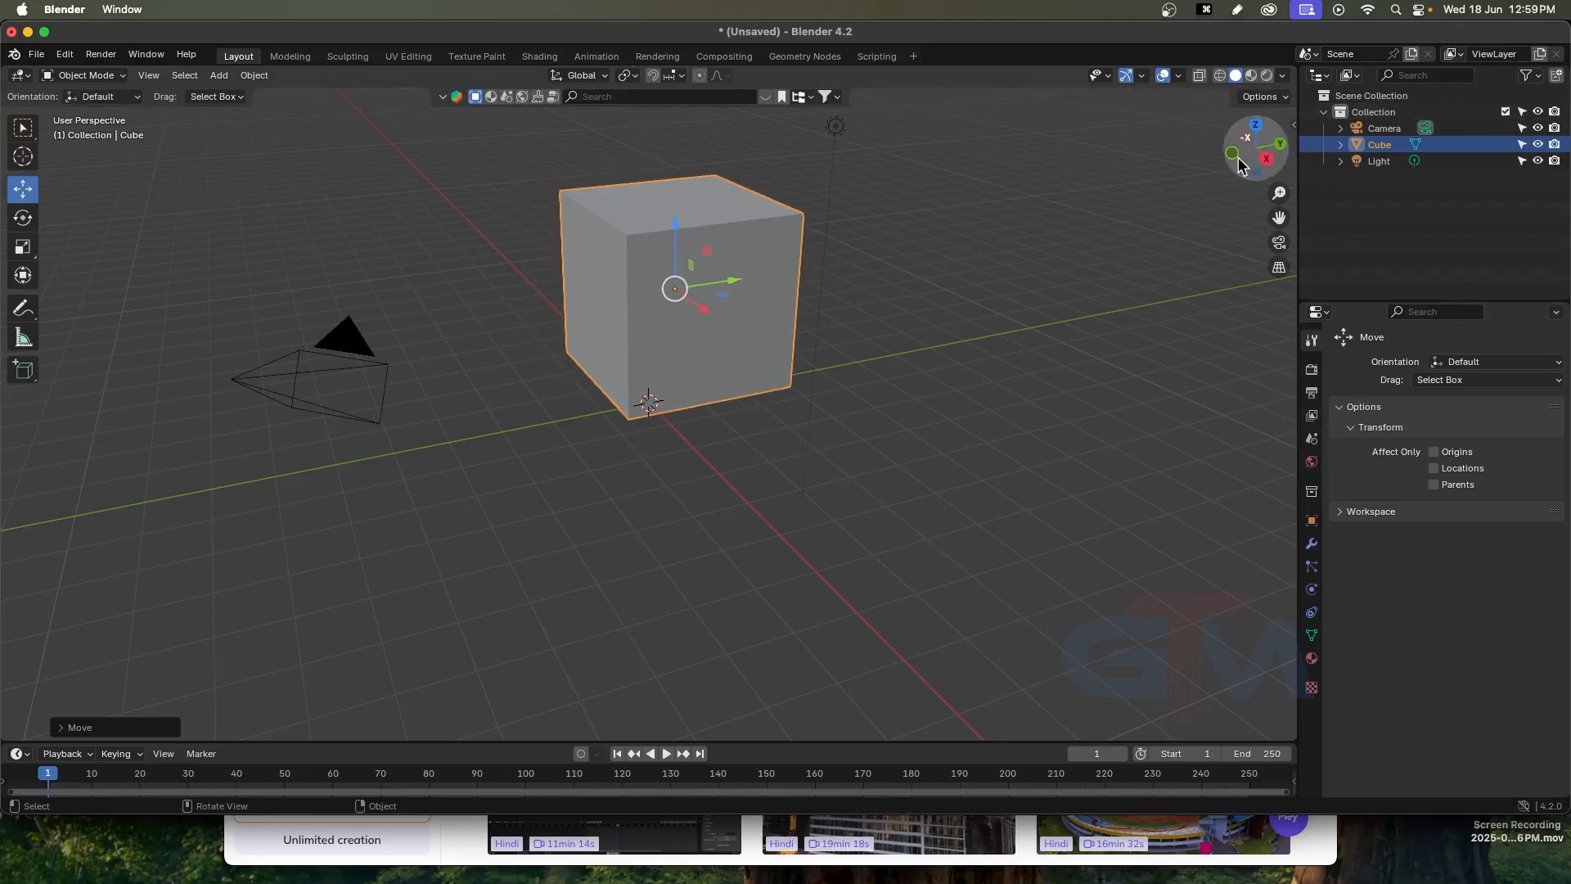
Show the cube's transform values in the sidebar and move it within its planes to about X 5.36, Y -1.79, Z 4.47 m
key("n")
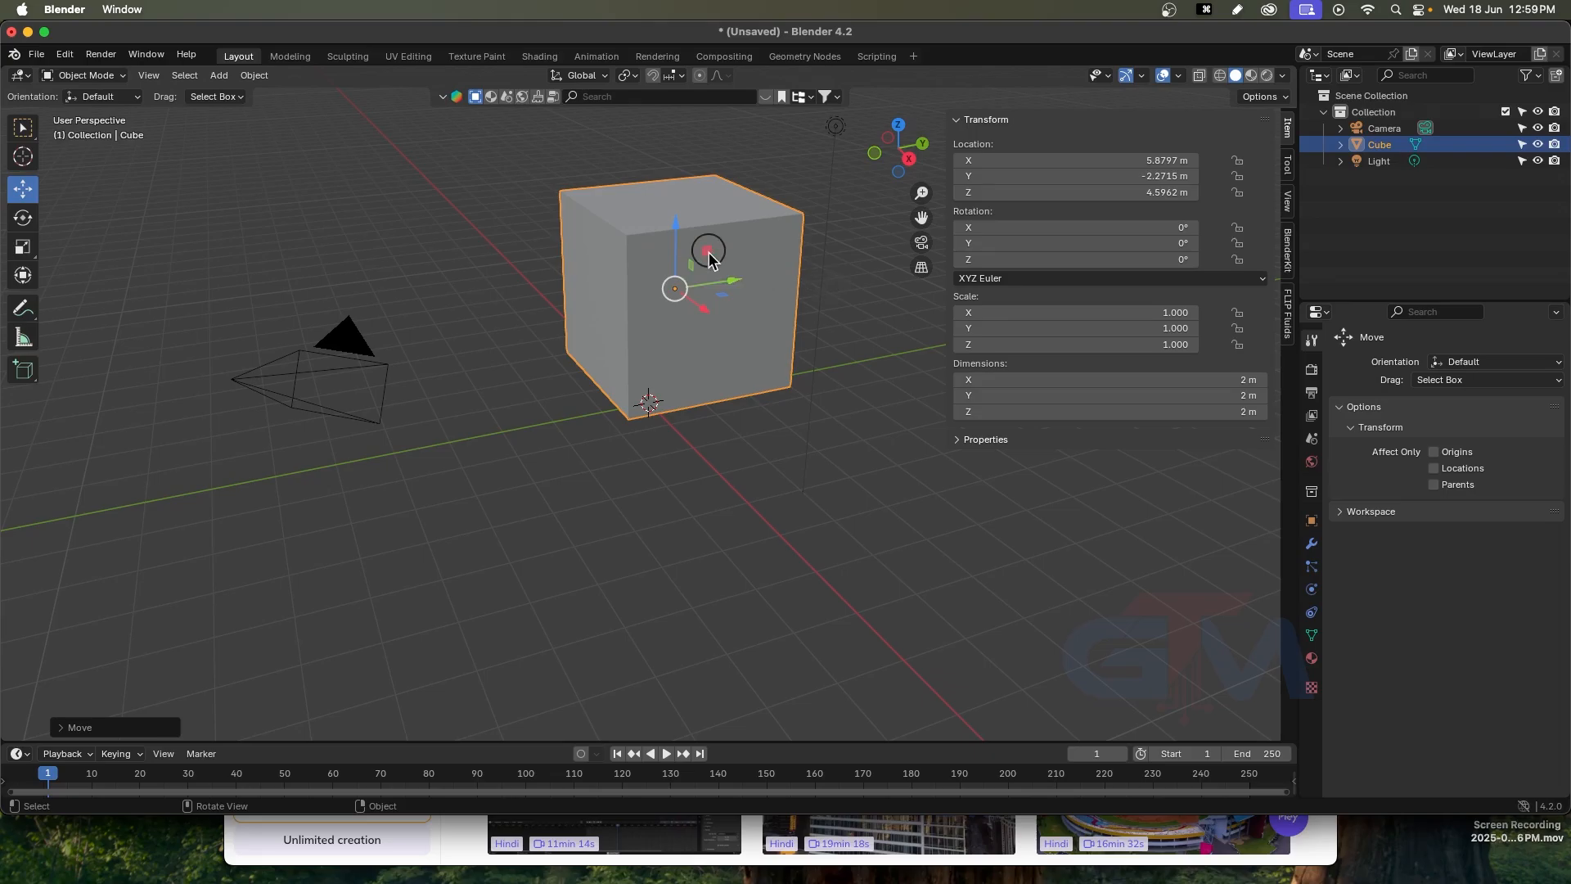
mouse_move(708, 252)
left_mouse_down()
mouse_move(631, 270)
mouse_move(607, 211)
mouse_move(702, 200)
mouse_move(719, 302)
mouse_move(597, 280)
mouse_move(701, 253)
mouse_move(707, 283)
left_mouse_up()
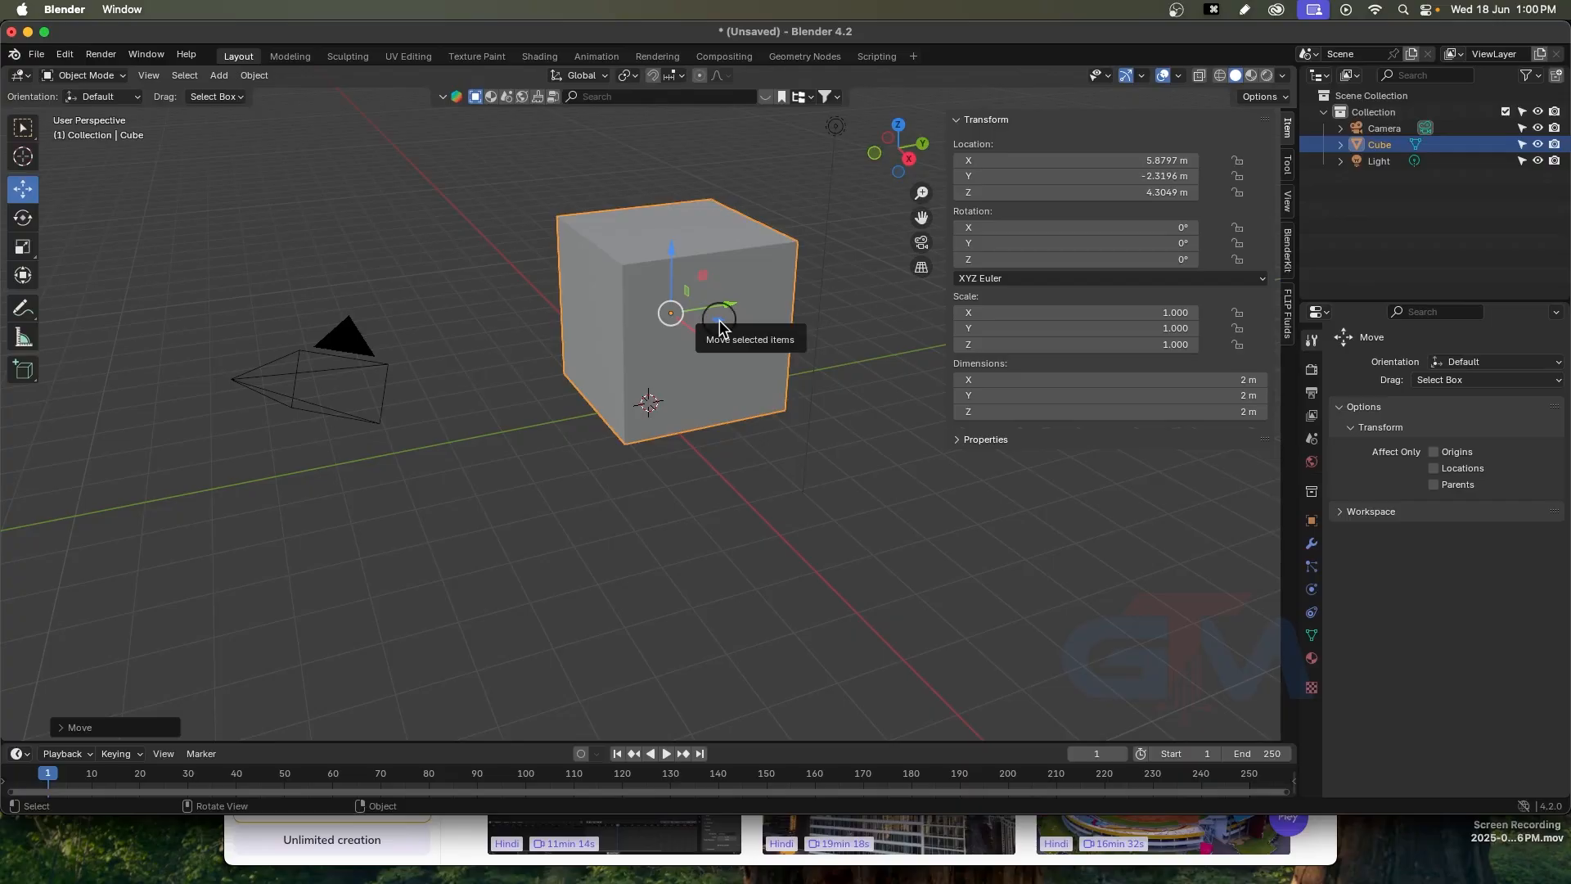
left_click_drag(719, 321, 729, 230)
left_click_drag(753, 372, 707, 258)
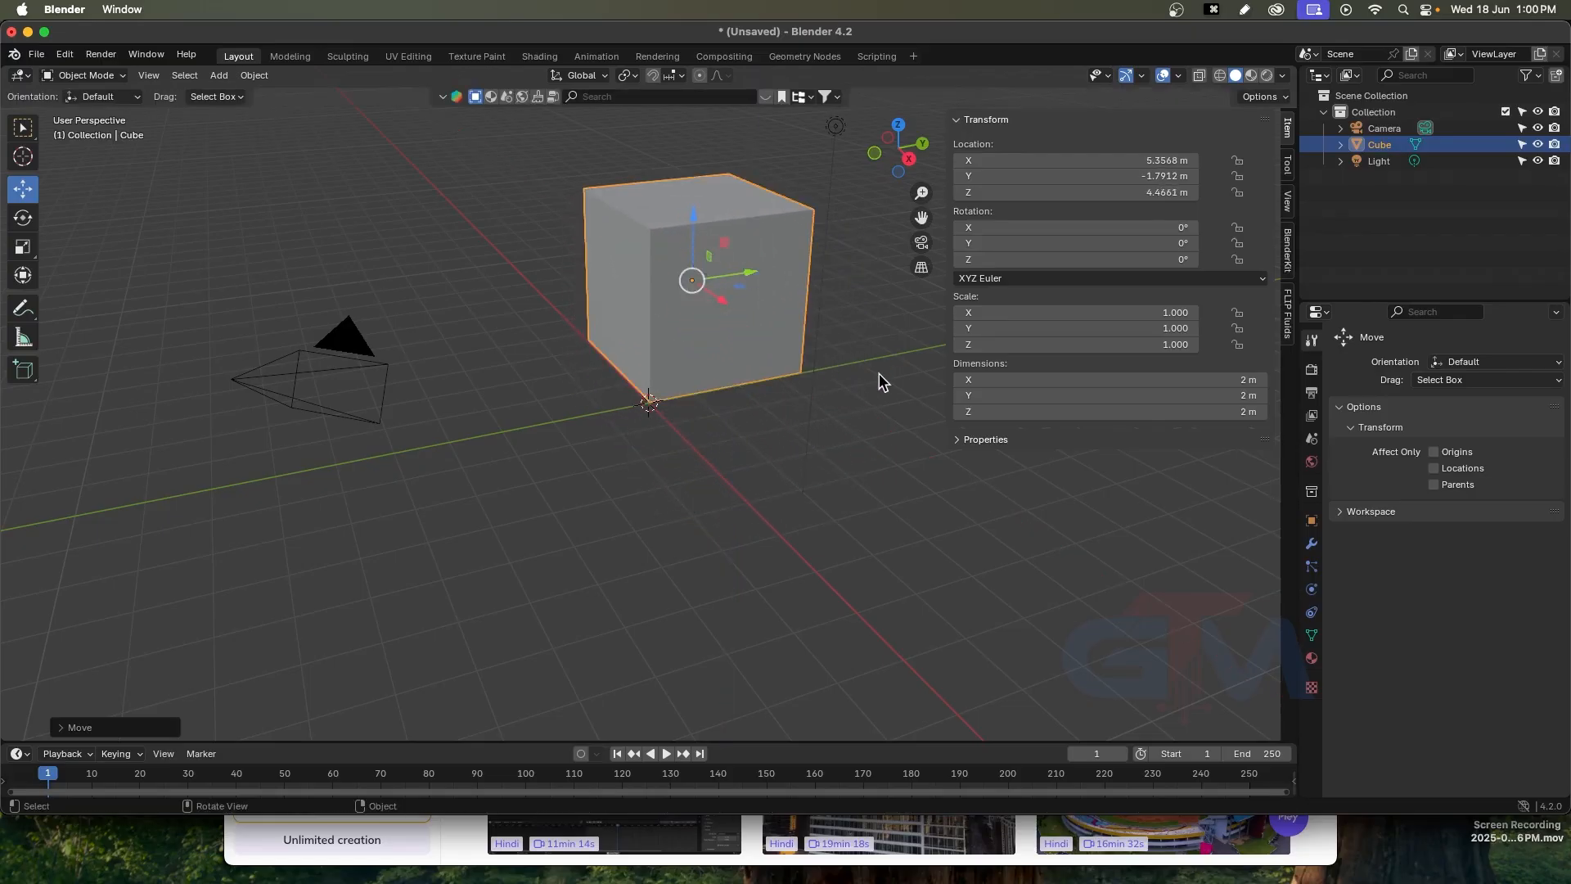
Display the cube's object properties and move the cube along positive Y to about -1.55 m
left_click(1312, 524)
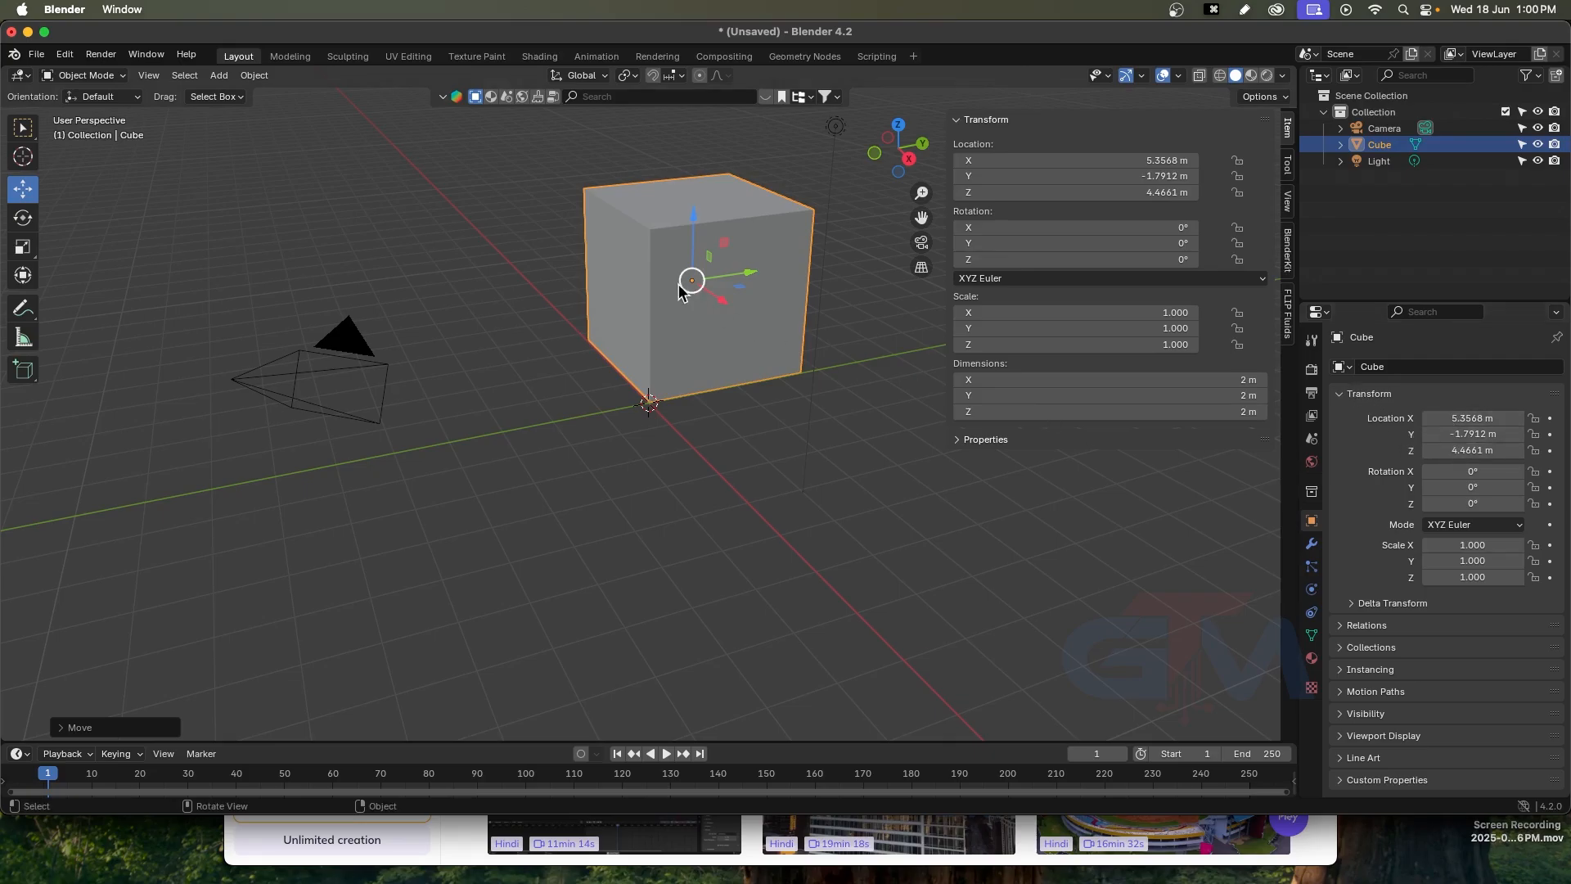
mouse_move(751, 273)
left_mouse_down()
mouse_move(554, 312)
mouse_move(760, 282)
left_mouse_up()
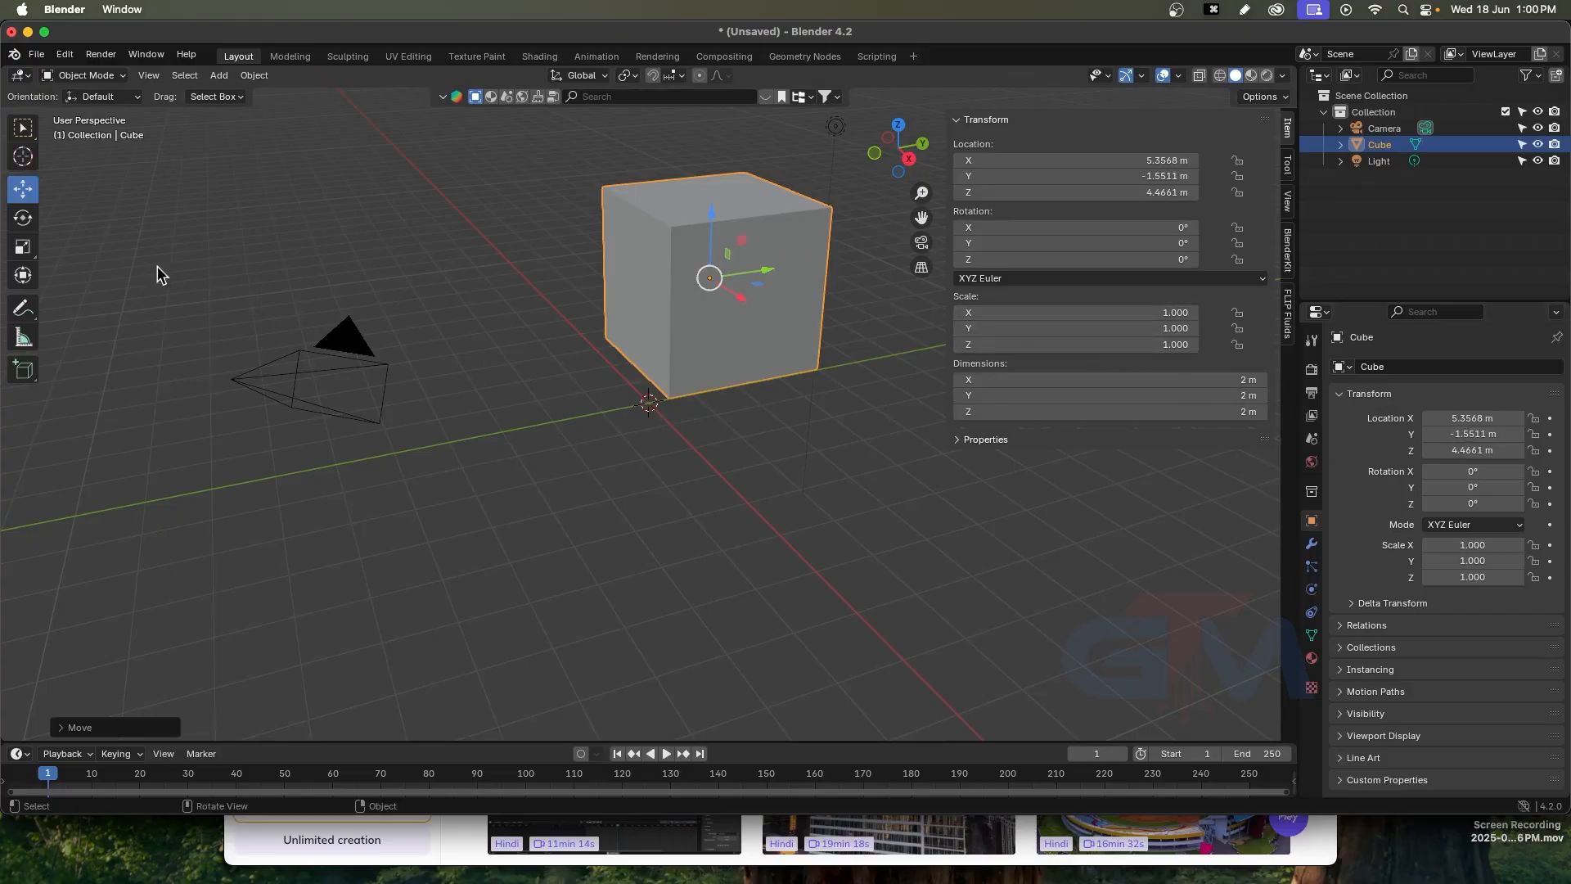
Use the Rotate tool to turn the cube around its axes to about X -86°, Y 38°, Z 11°
left_click(20, 219)
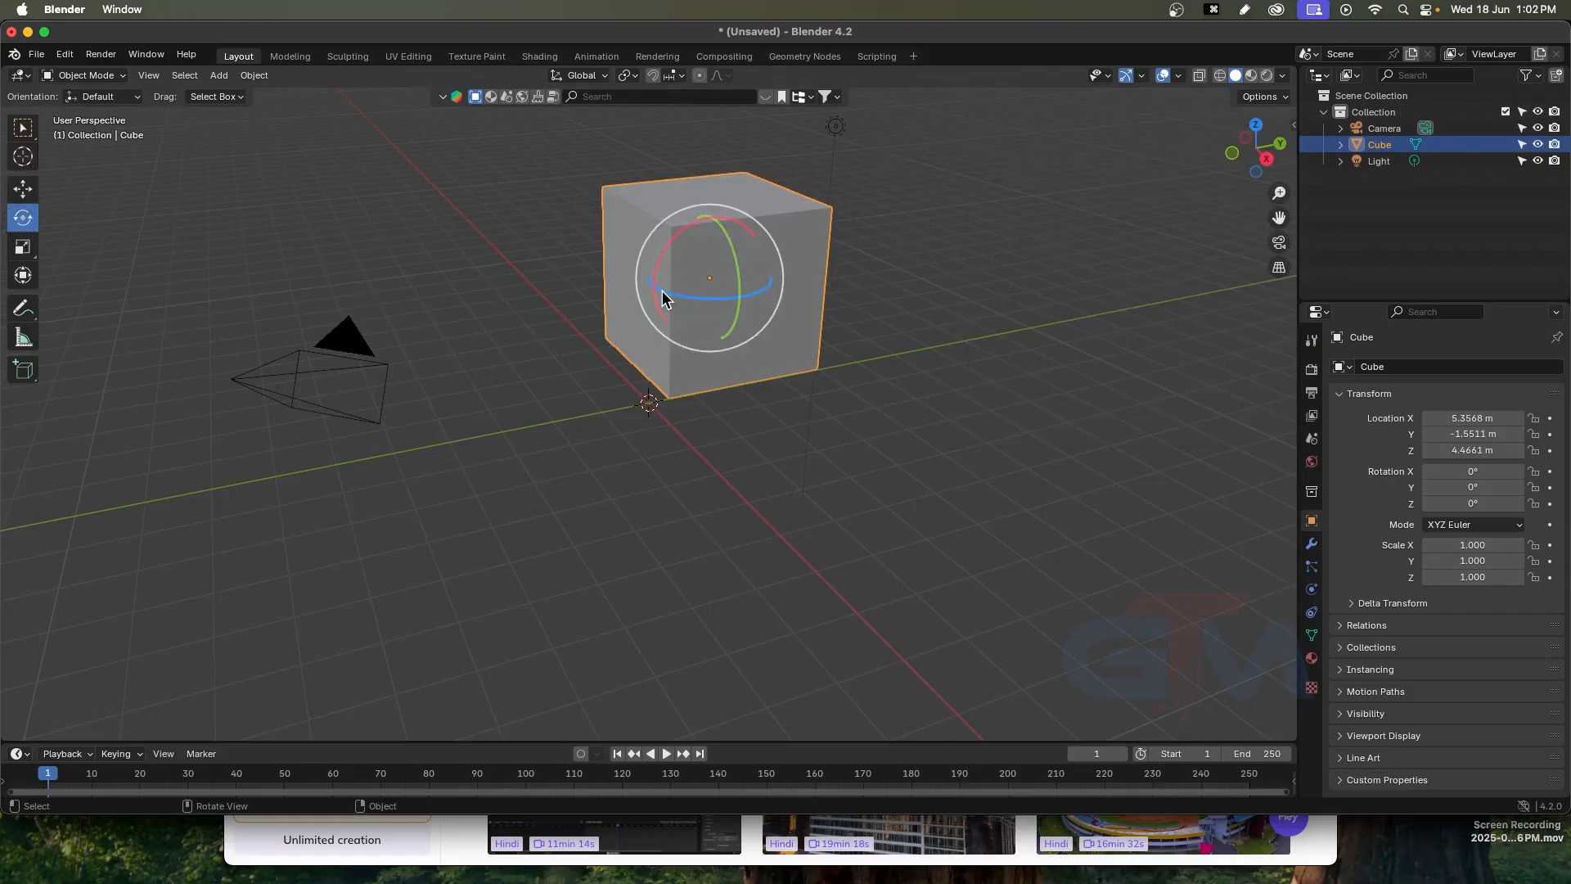
left_click_drag(659, 287, 700, 256)
left_click_drag(735, 316, 729, 275)
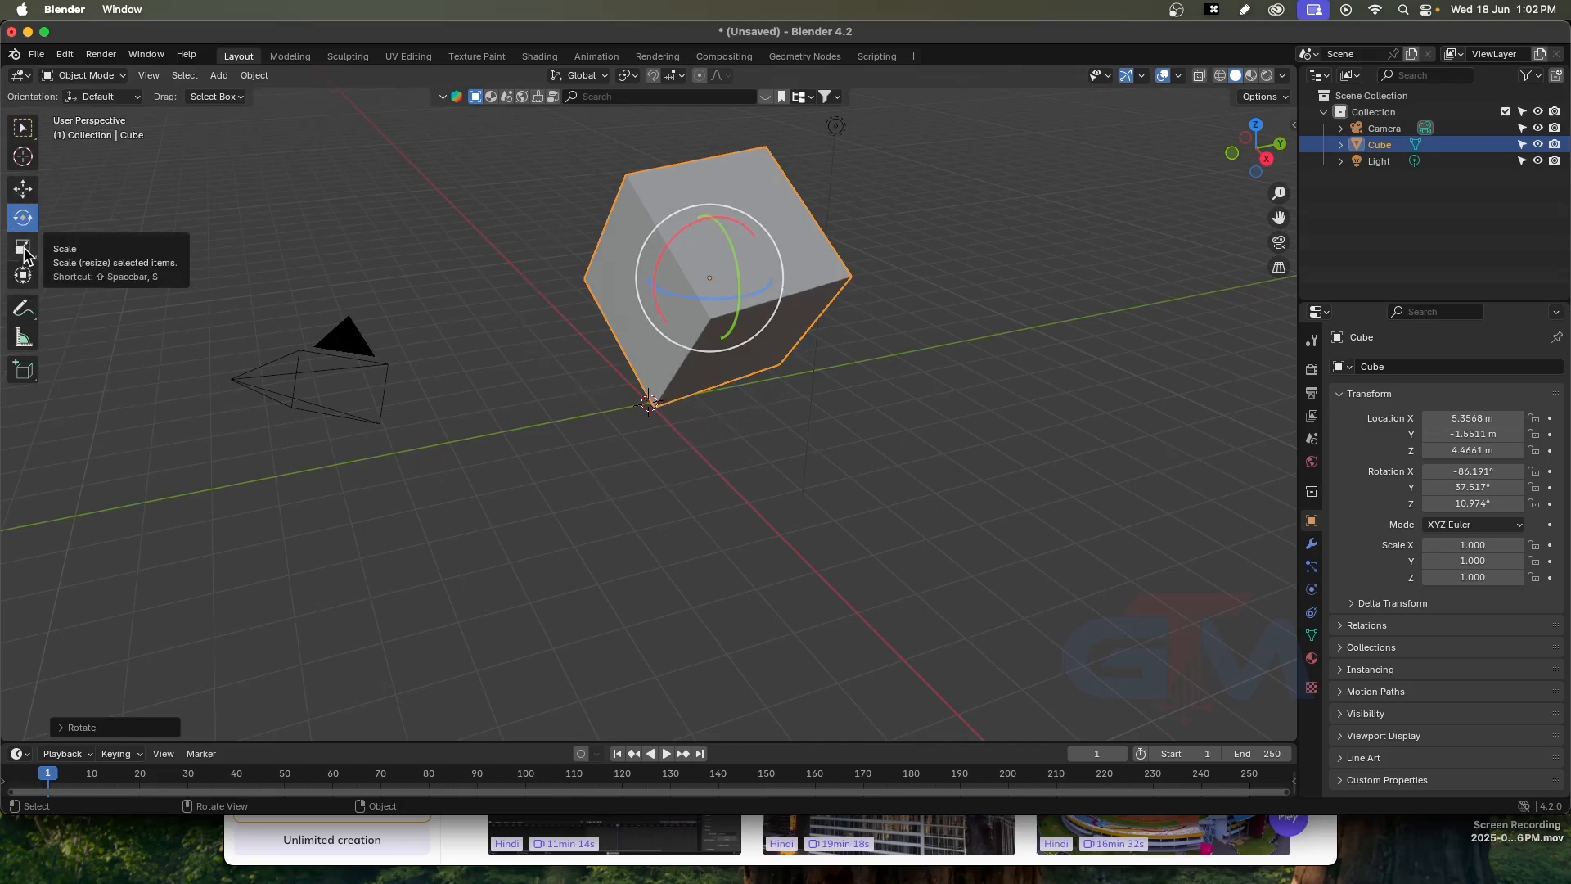
Deselect the cube and undo back through all of its rotations
left_click(877, 410)
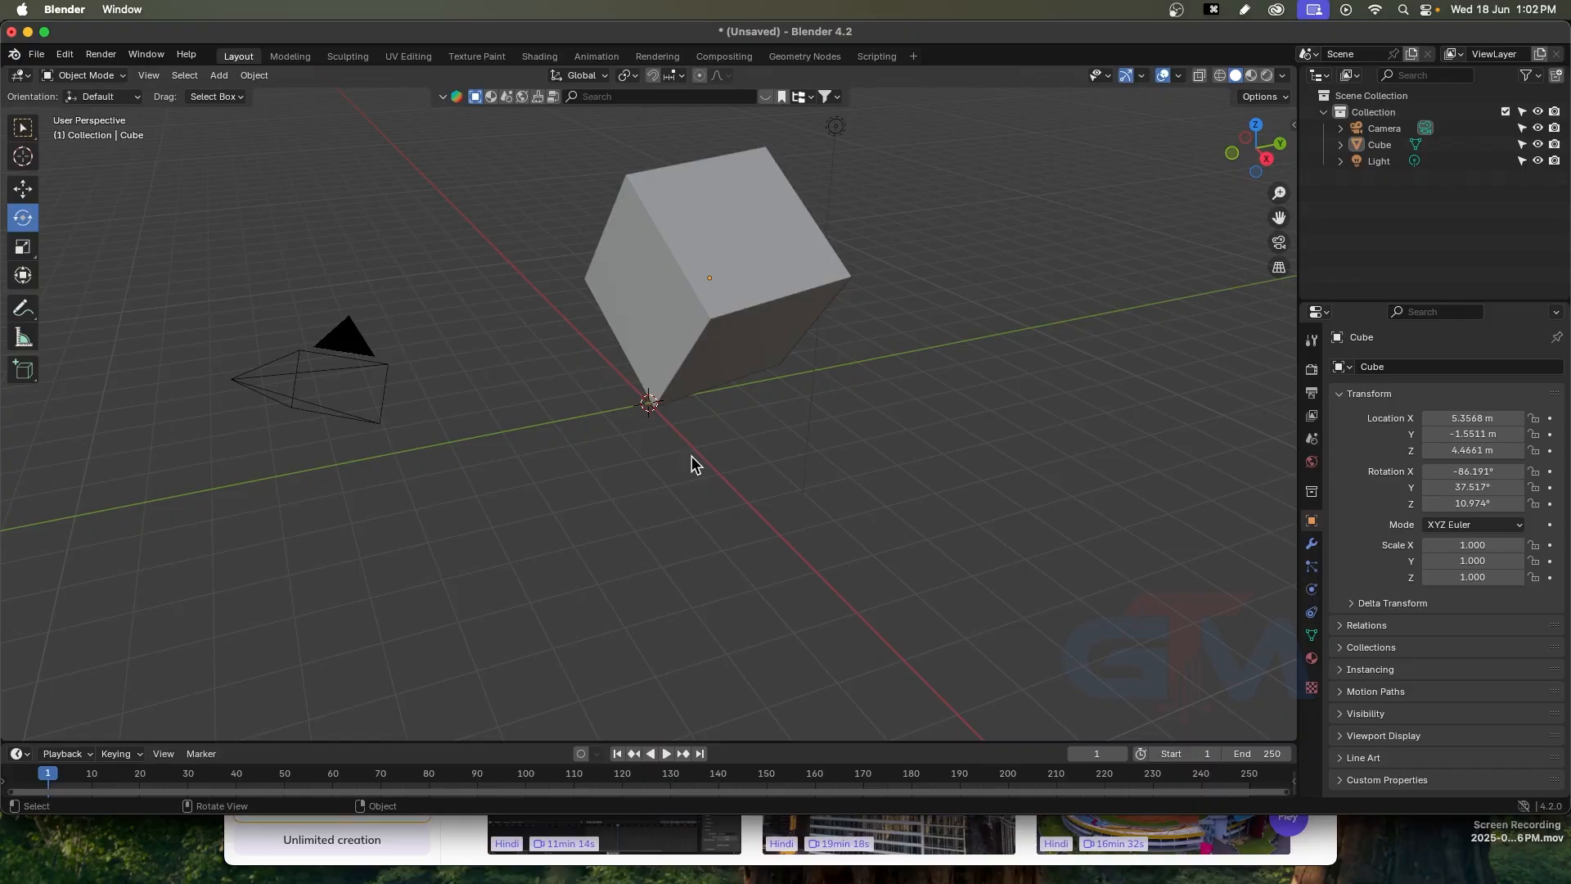
key("ctrl")
key("super+z")
key("super+z")
key("super+z")
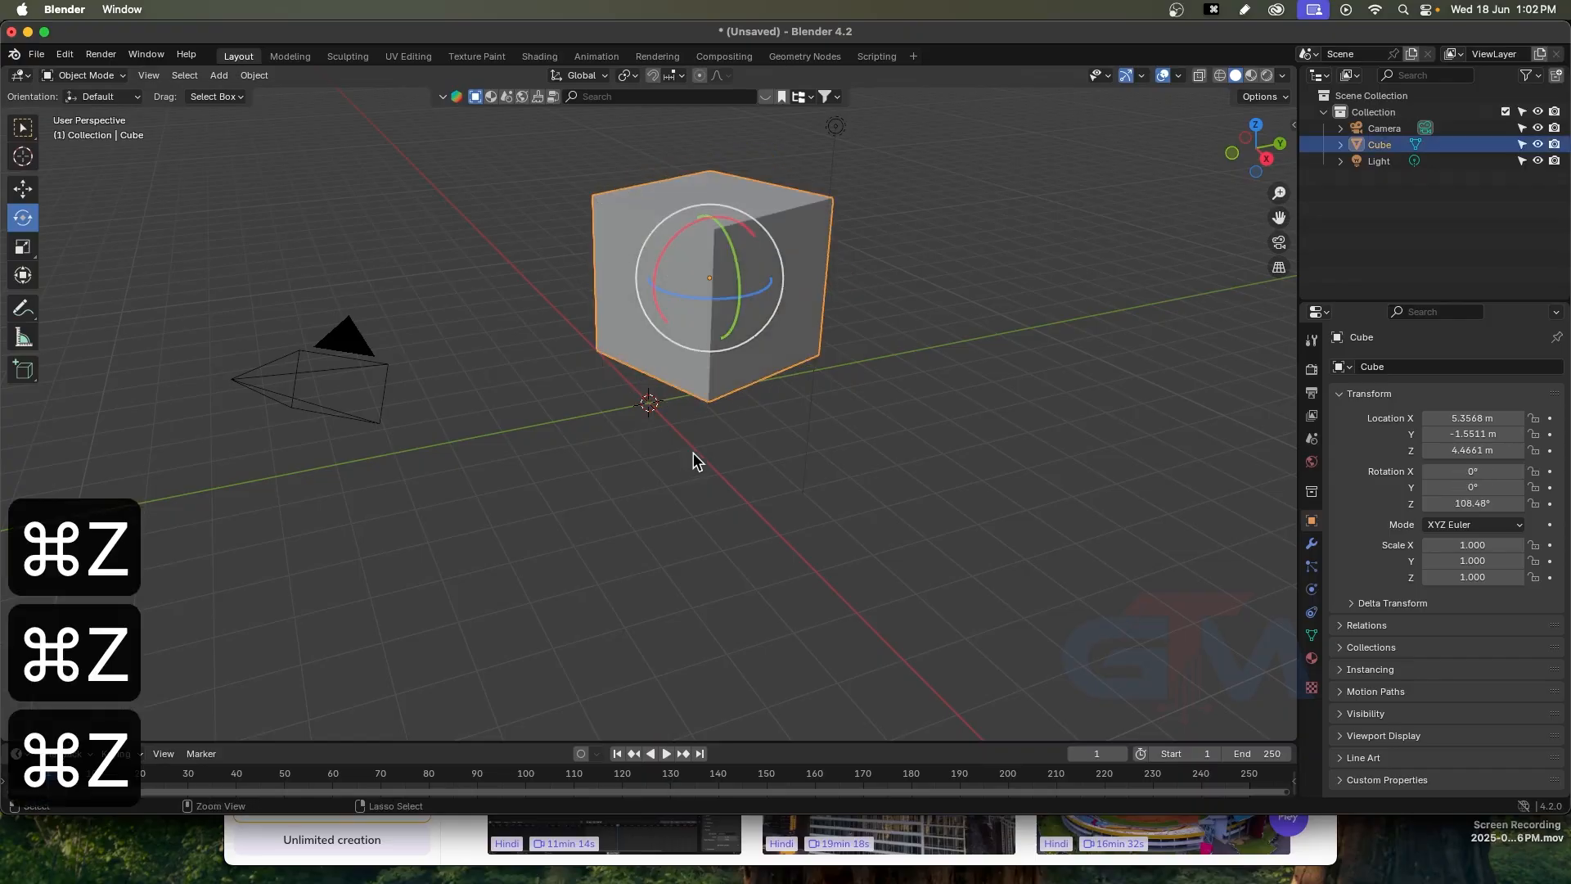
key("super+z")
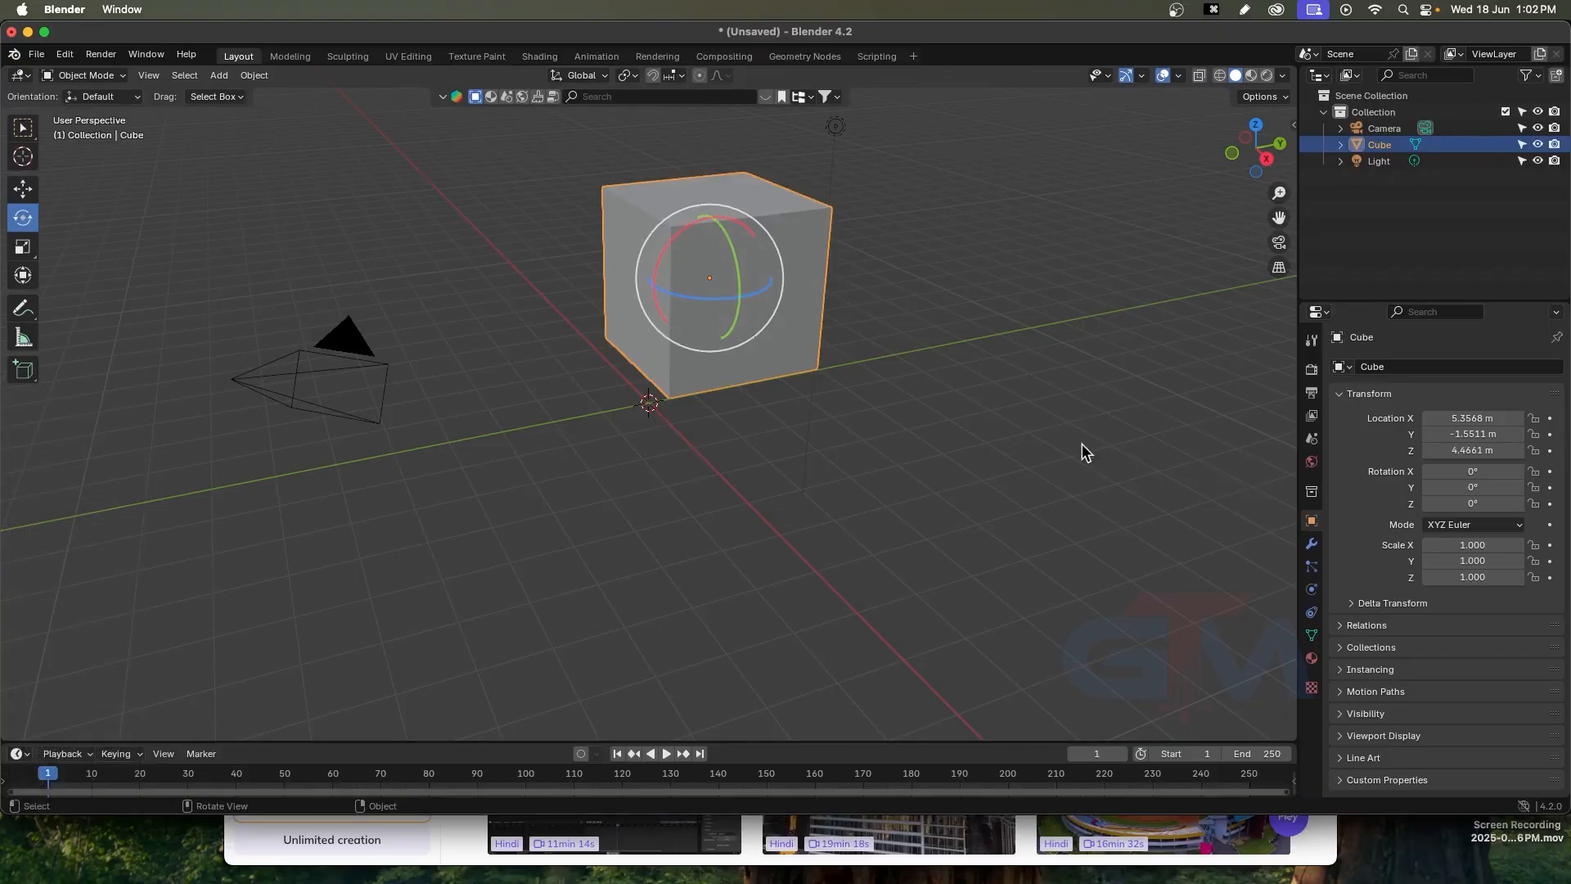
Use the Scale tool to resize the cube along each axis to about X 2.52, Y 1.91, Z 0.76
left_click(24, 250)
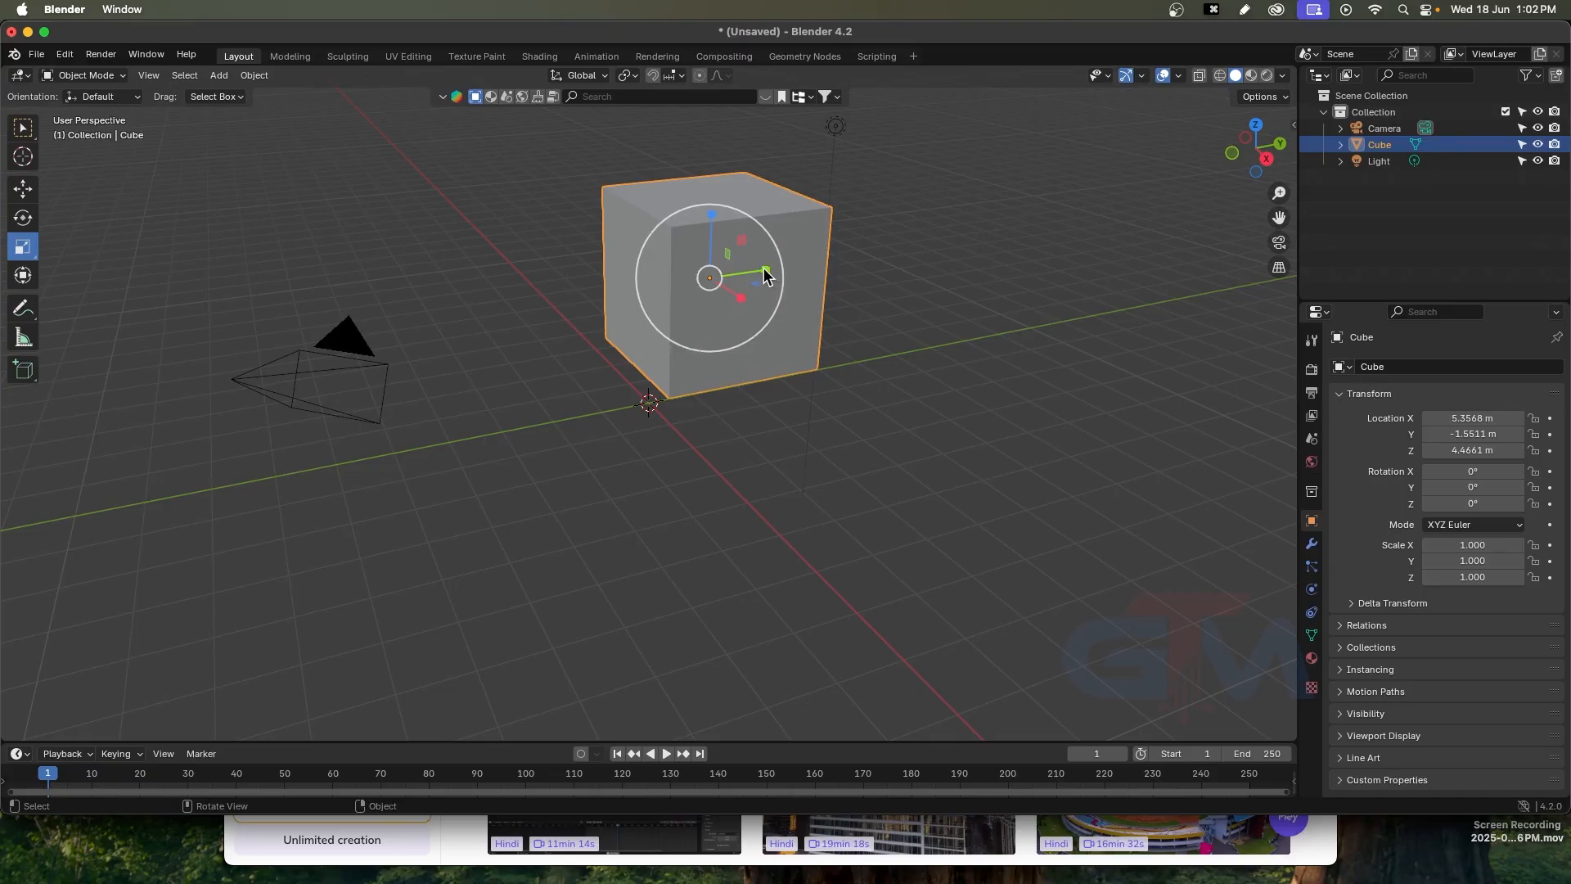
left_click_drag(765, 272, 882, 244)
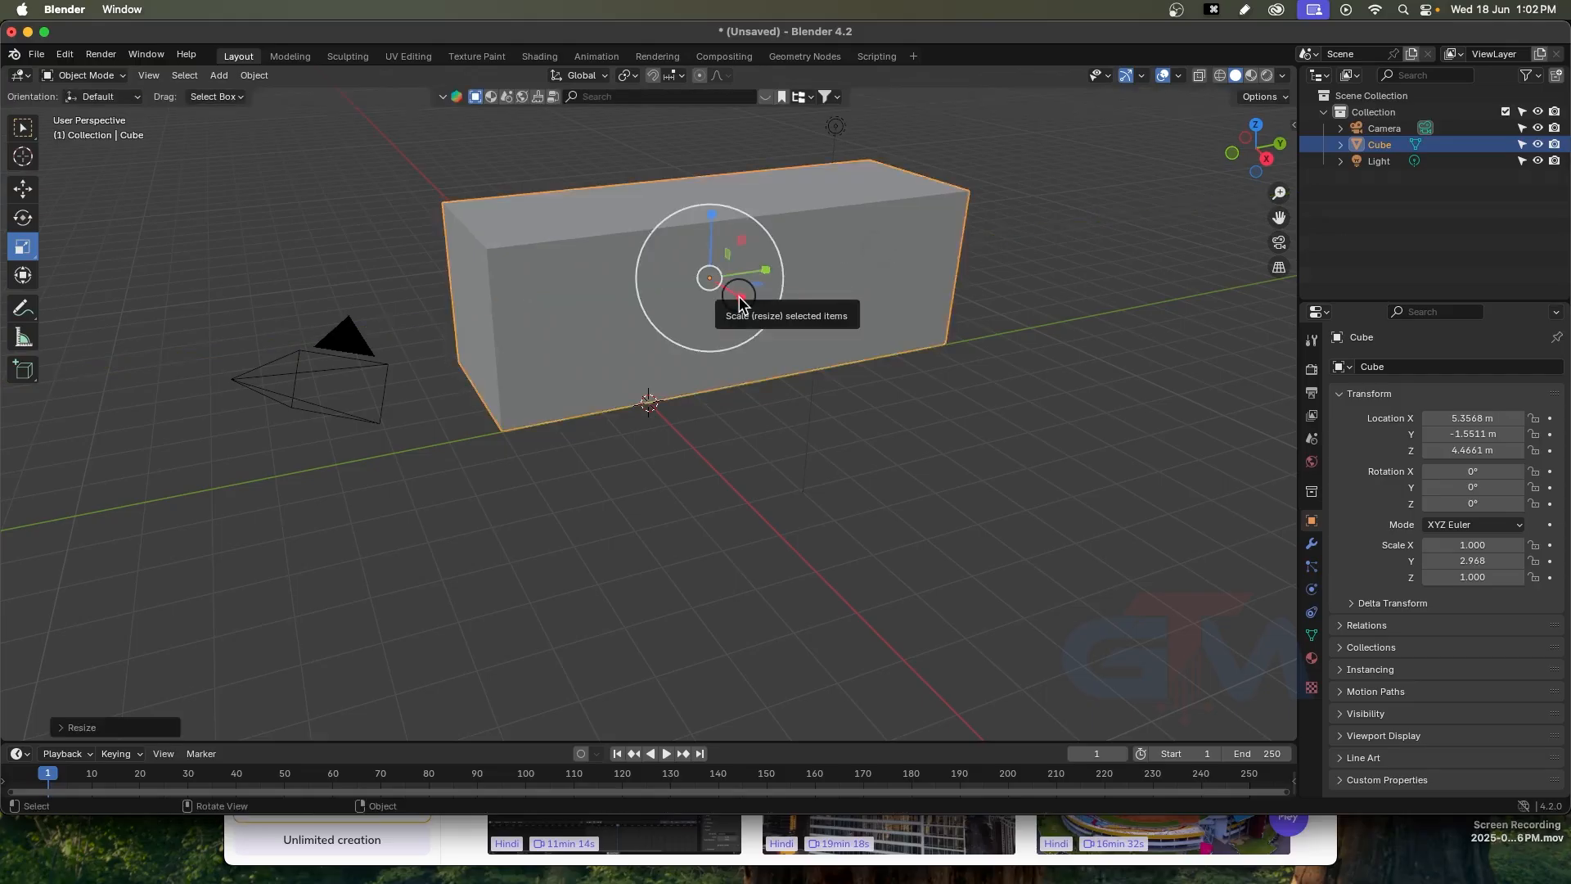
left_click_drag(739, 299, 793, 324)
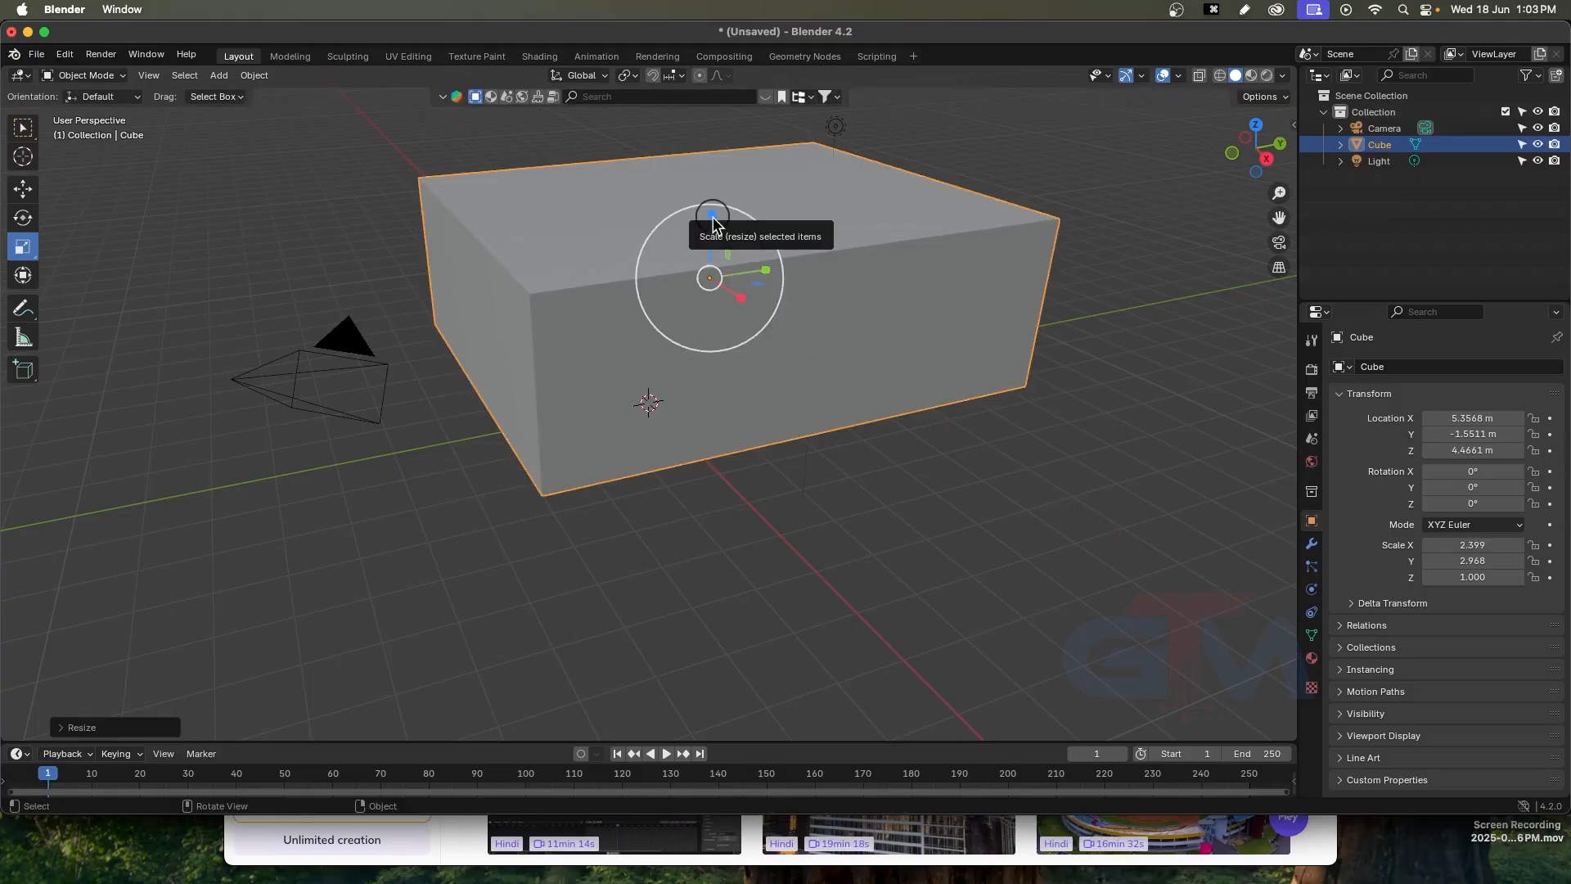
left_click_drag(712, 223, 720, 196)
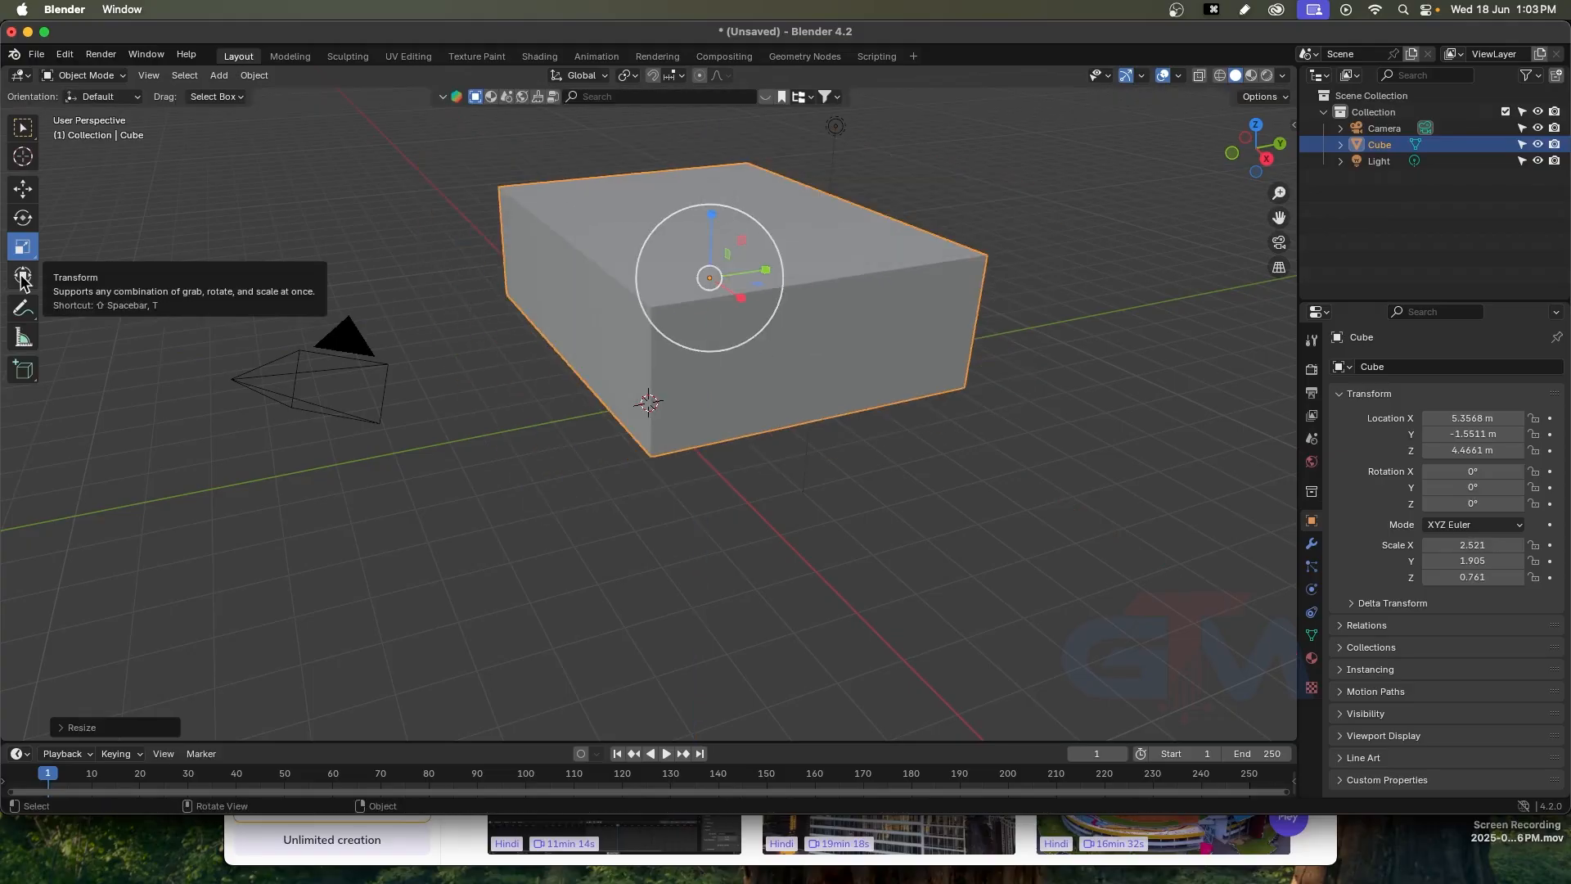
Use the Transform tool to move the block to about X 6.21 m, scale X to about 3.10, and rotate Y to about 2.4°
left_click(23, 278)
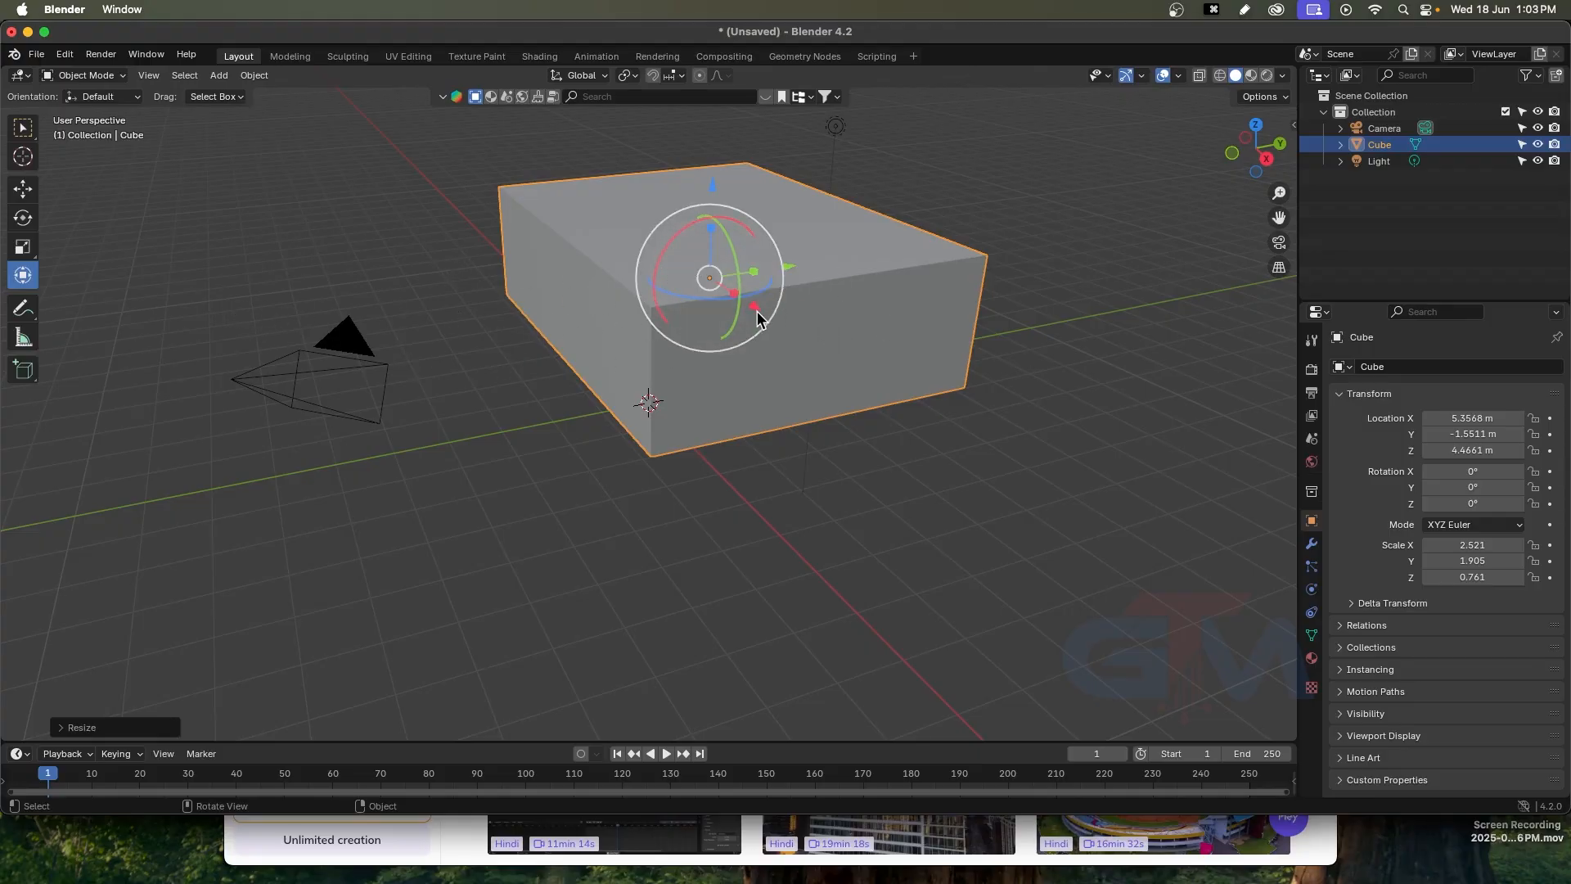
left_click_drag(757, 315, 688, 314)
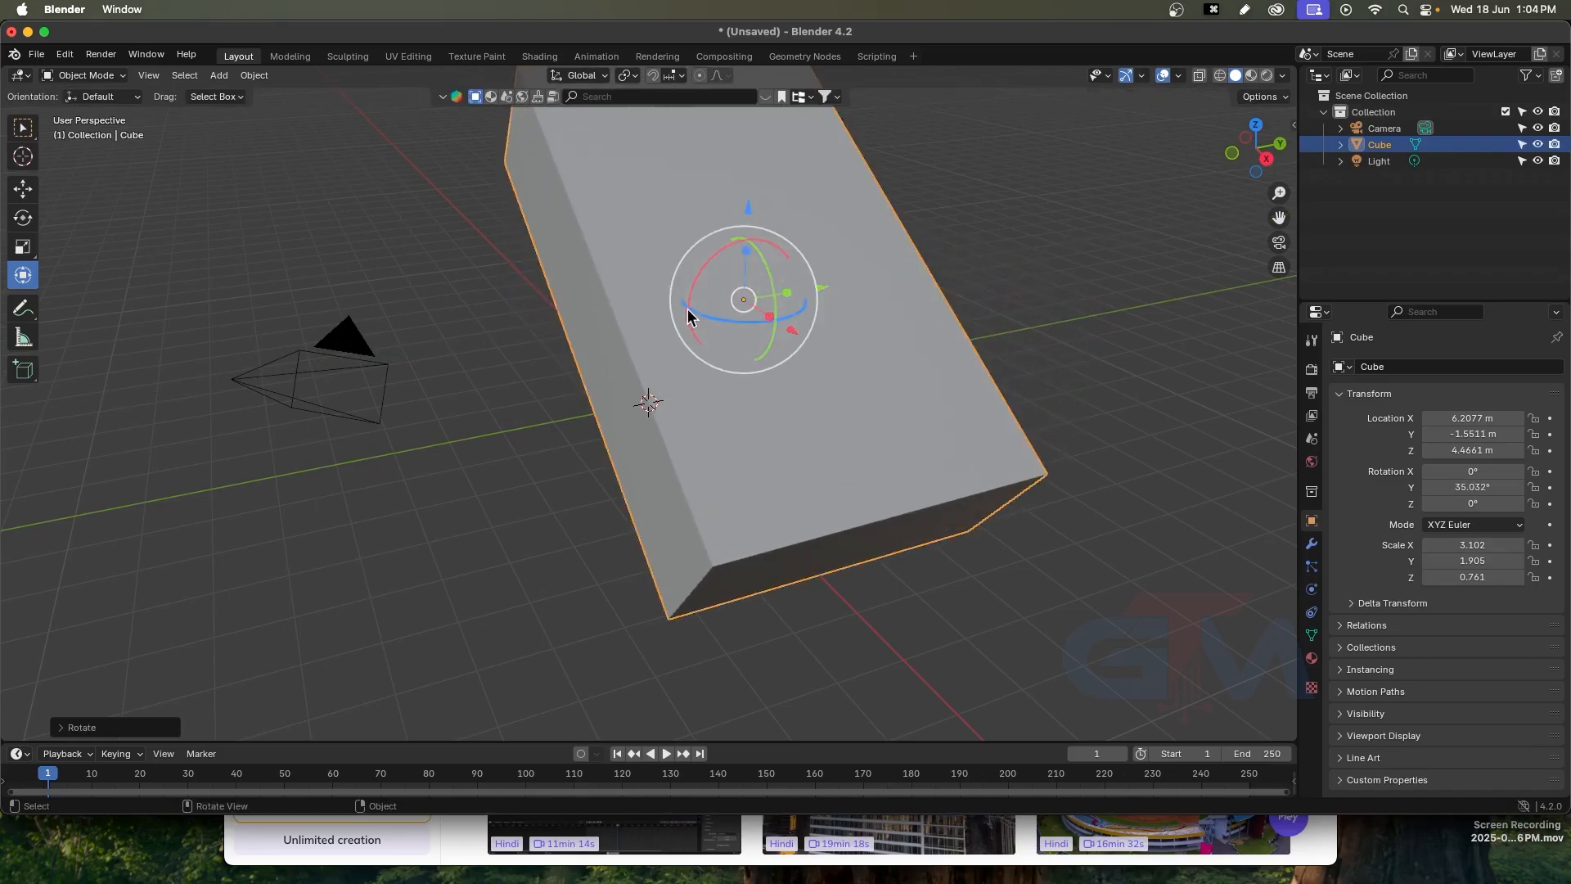
left_click_drag(778, 296, 770, 246)
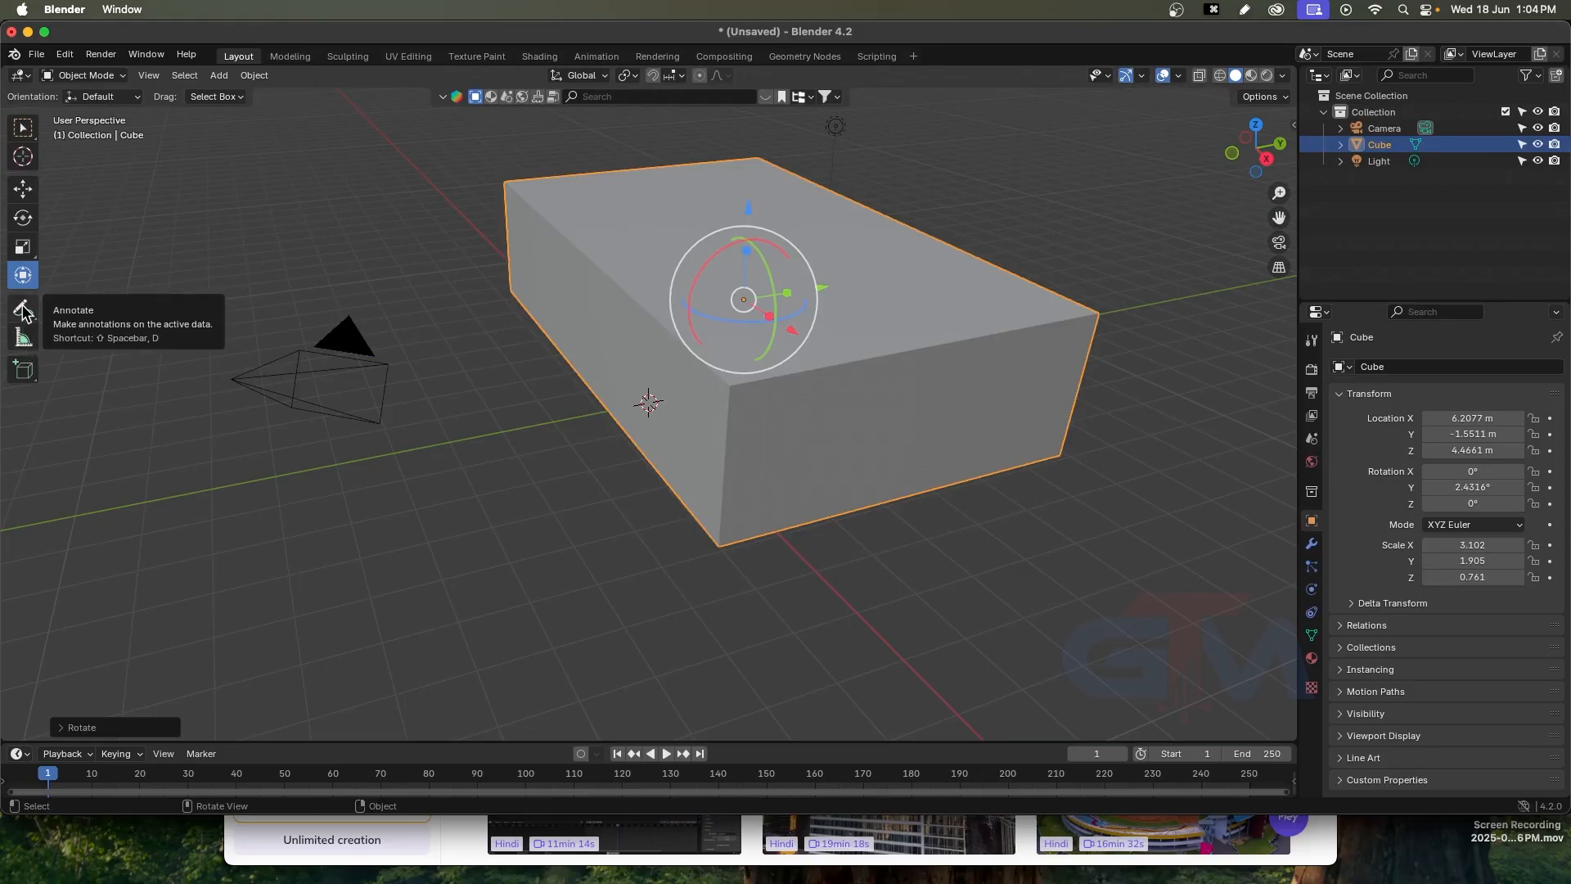
Measure the block's long upper edge with the Measure tool, snapping from corner to corner, and inspect the ruler from another angle
left_click(25, 338)
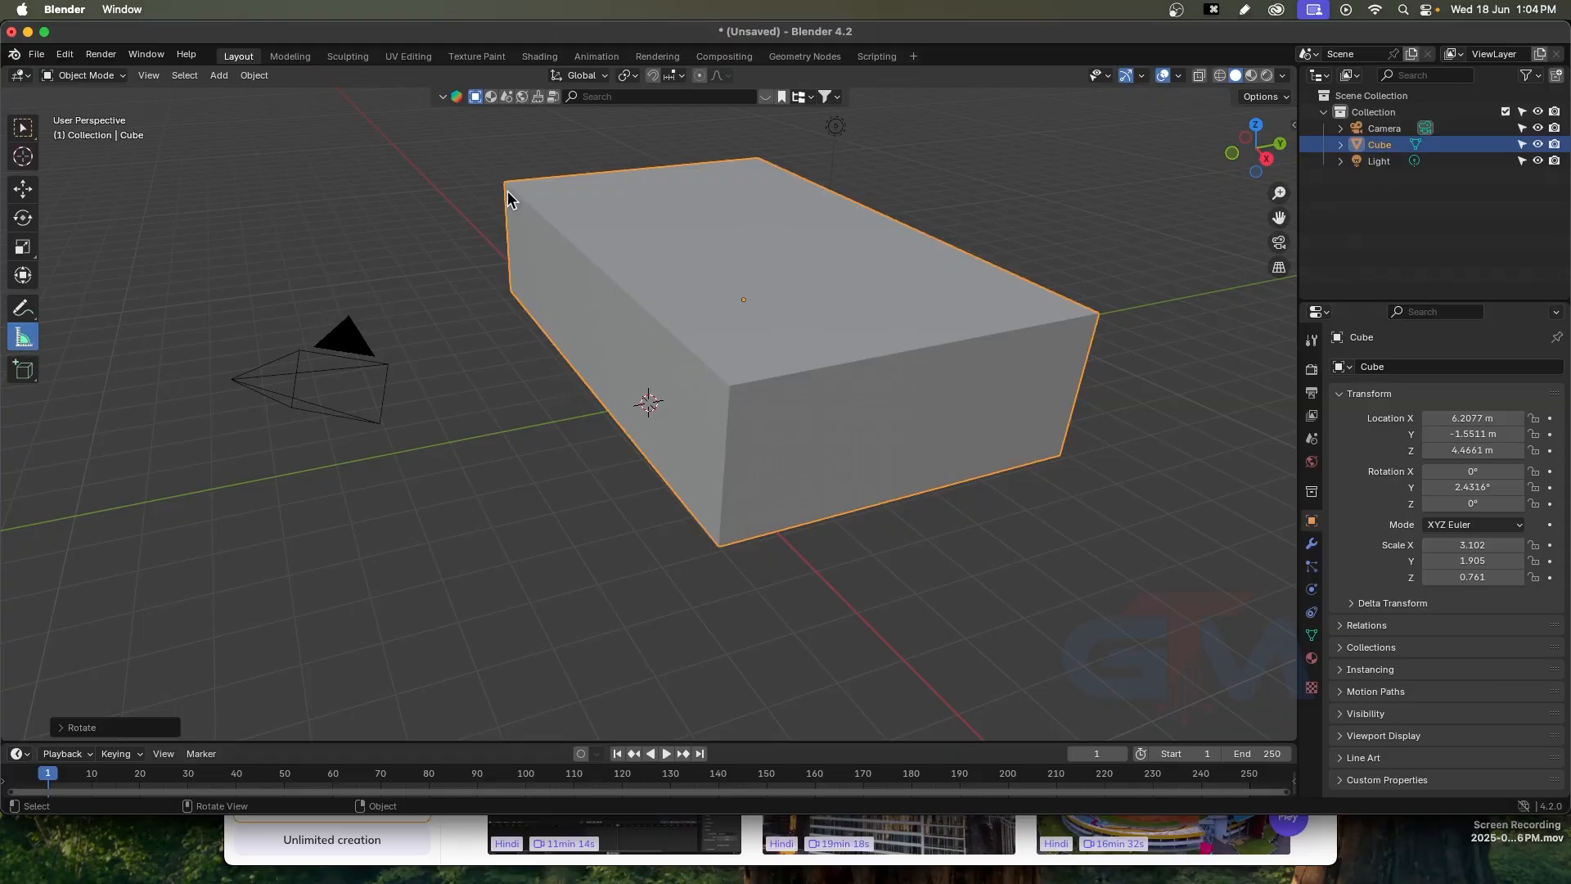
middle_click_drag(580, 268, 537, 342)
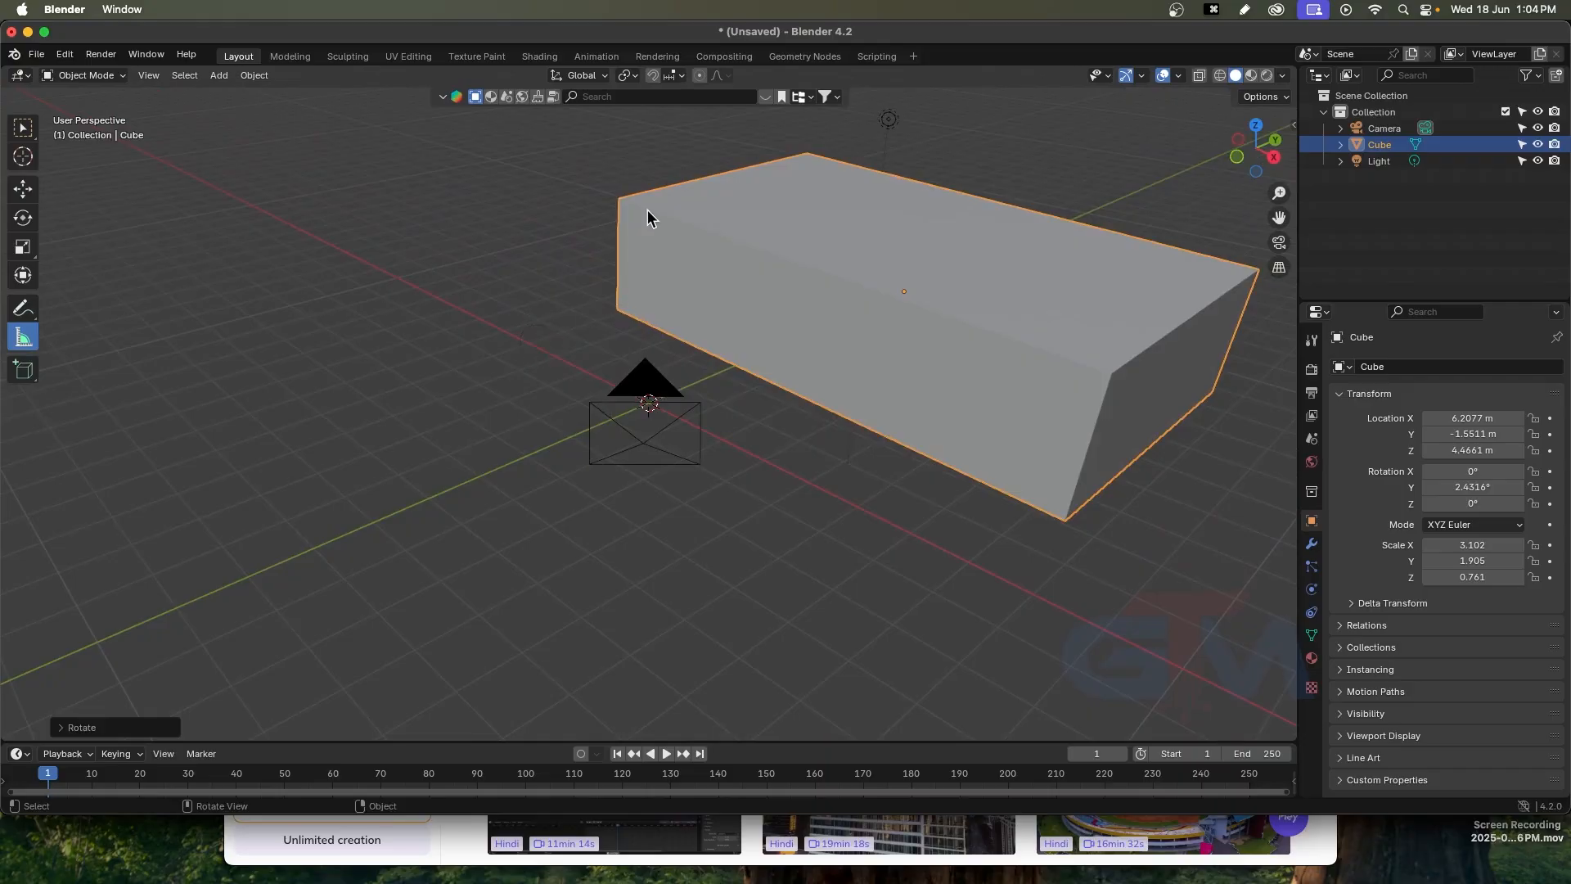
key("ctrl")
left_click_drag(618, 199, 1116, 381, "ctrl")
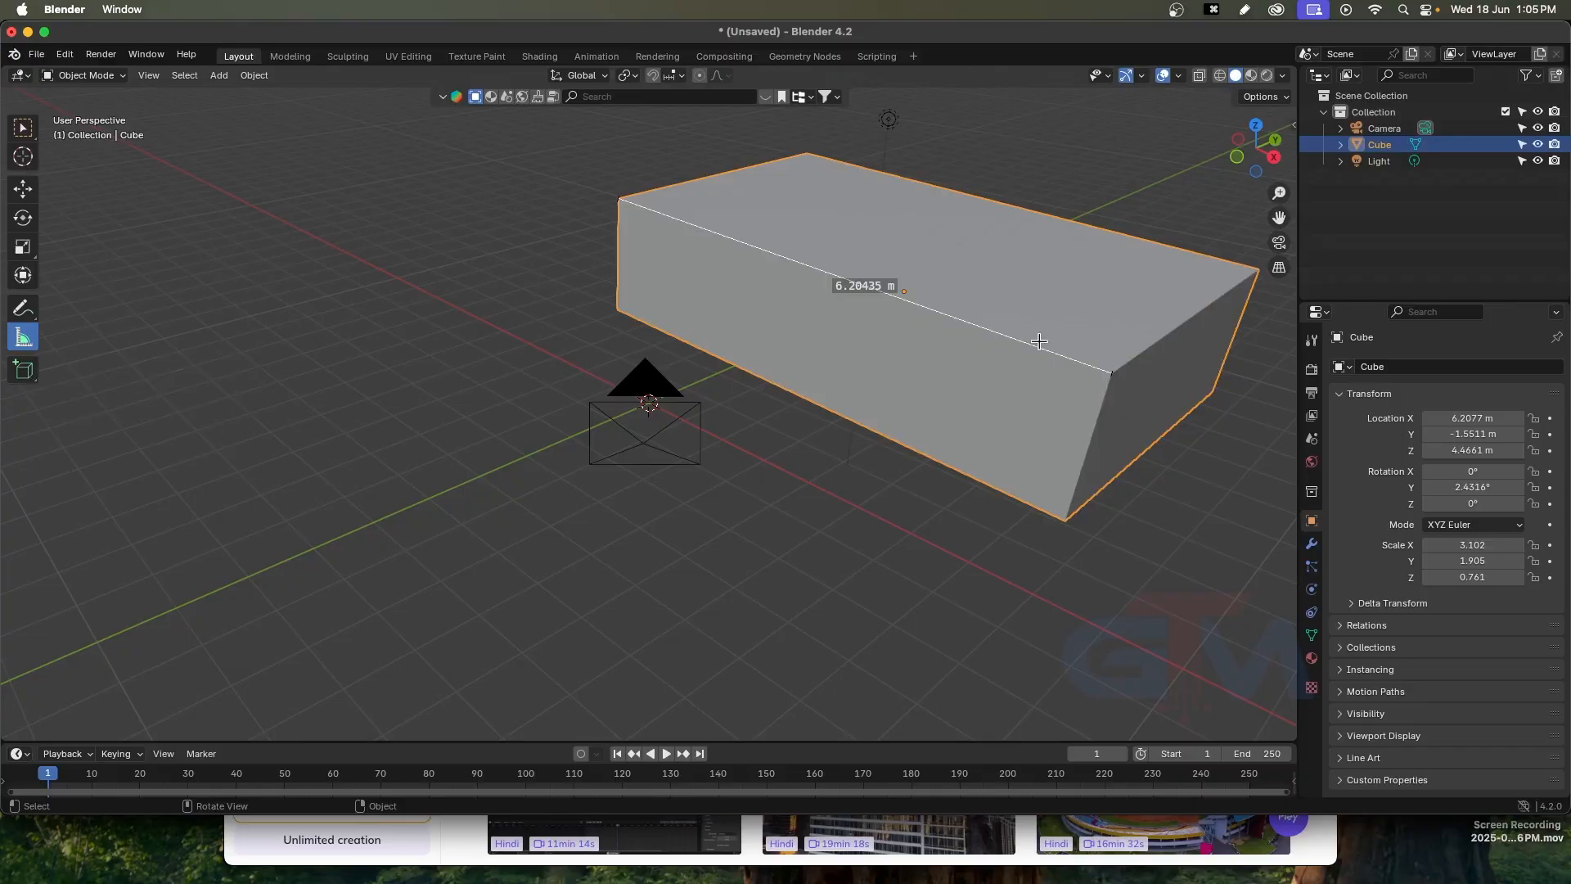
scroll(1039, 342, "down", 5)
scroll(1039, 341, "up", 4)
middle_click_drag(912, 396, 744, 381)
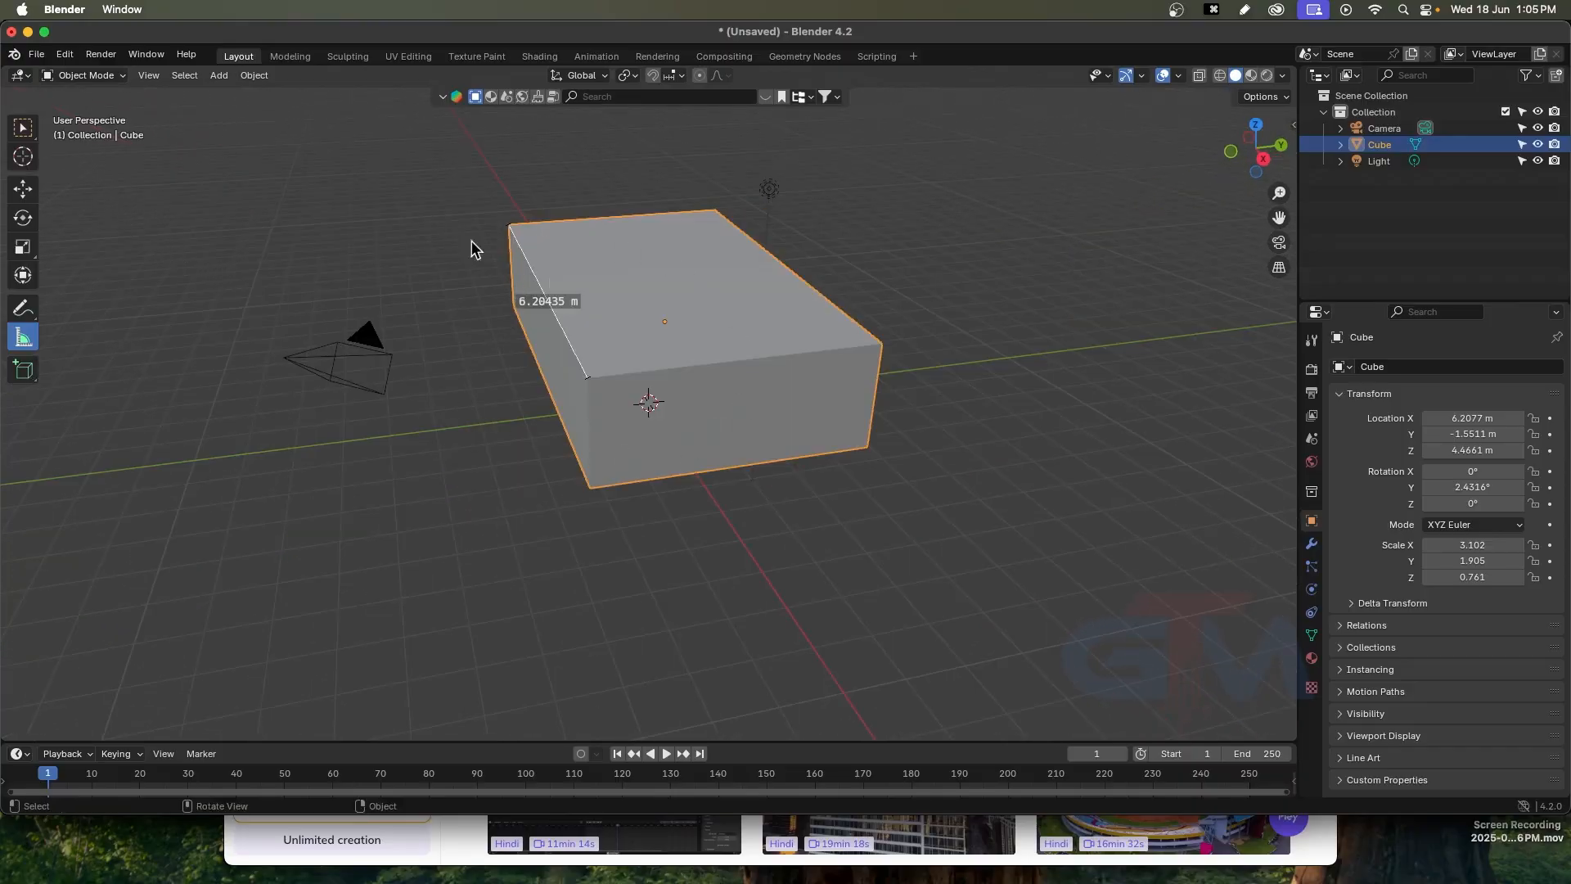
Deselect the block and review the available object interaction modes
left_click(80, 76)
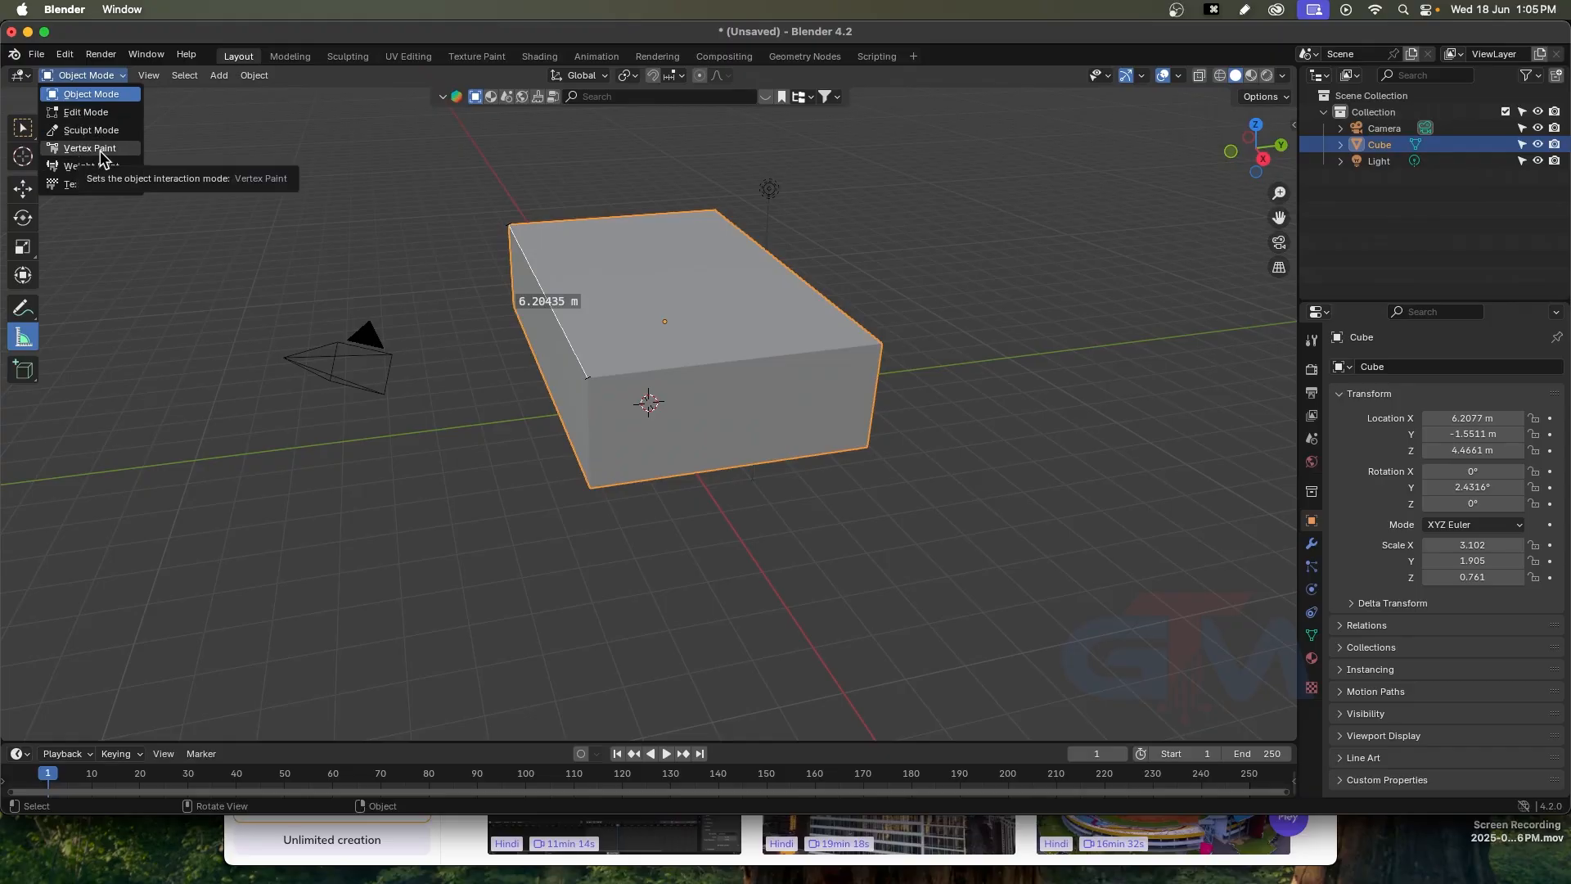
left_click(173, 122)
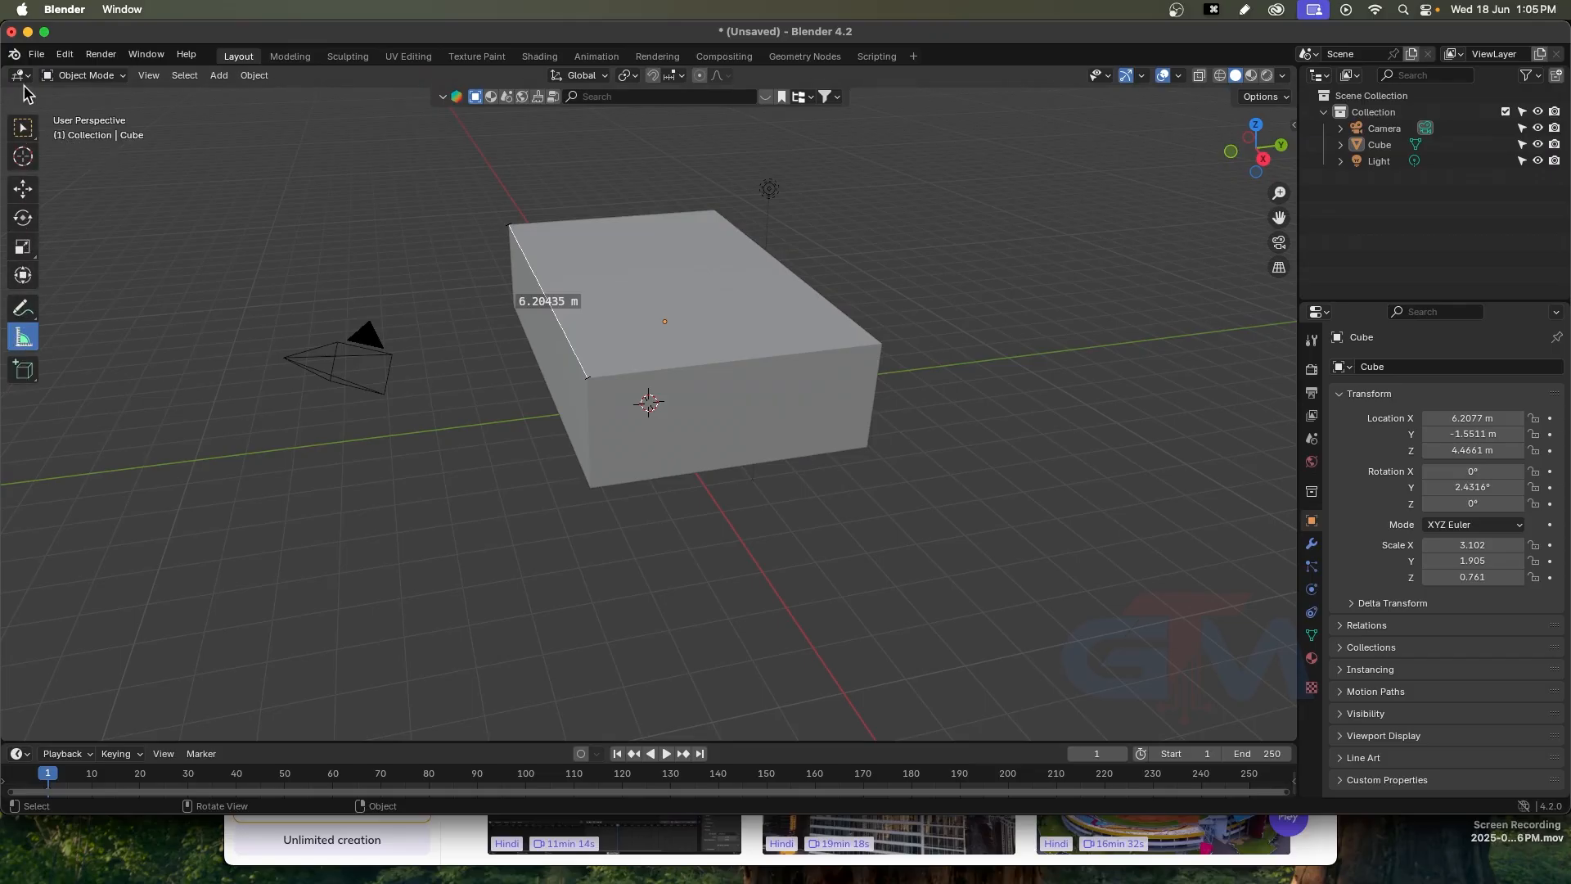
left_click(96, 78)
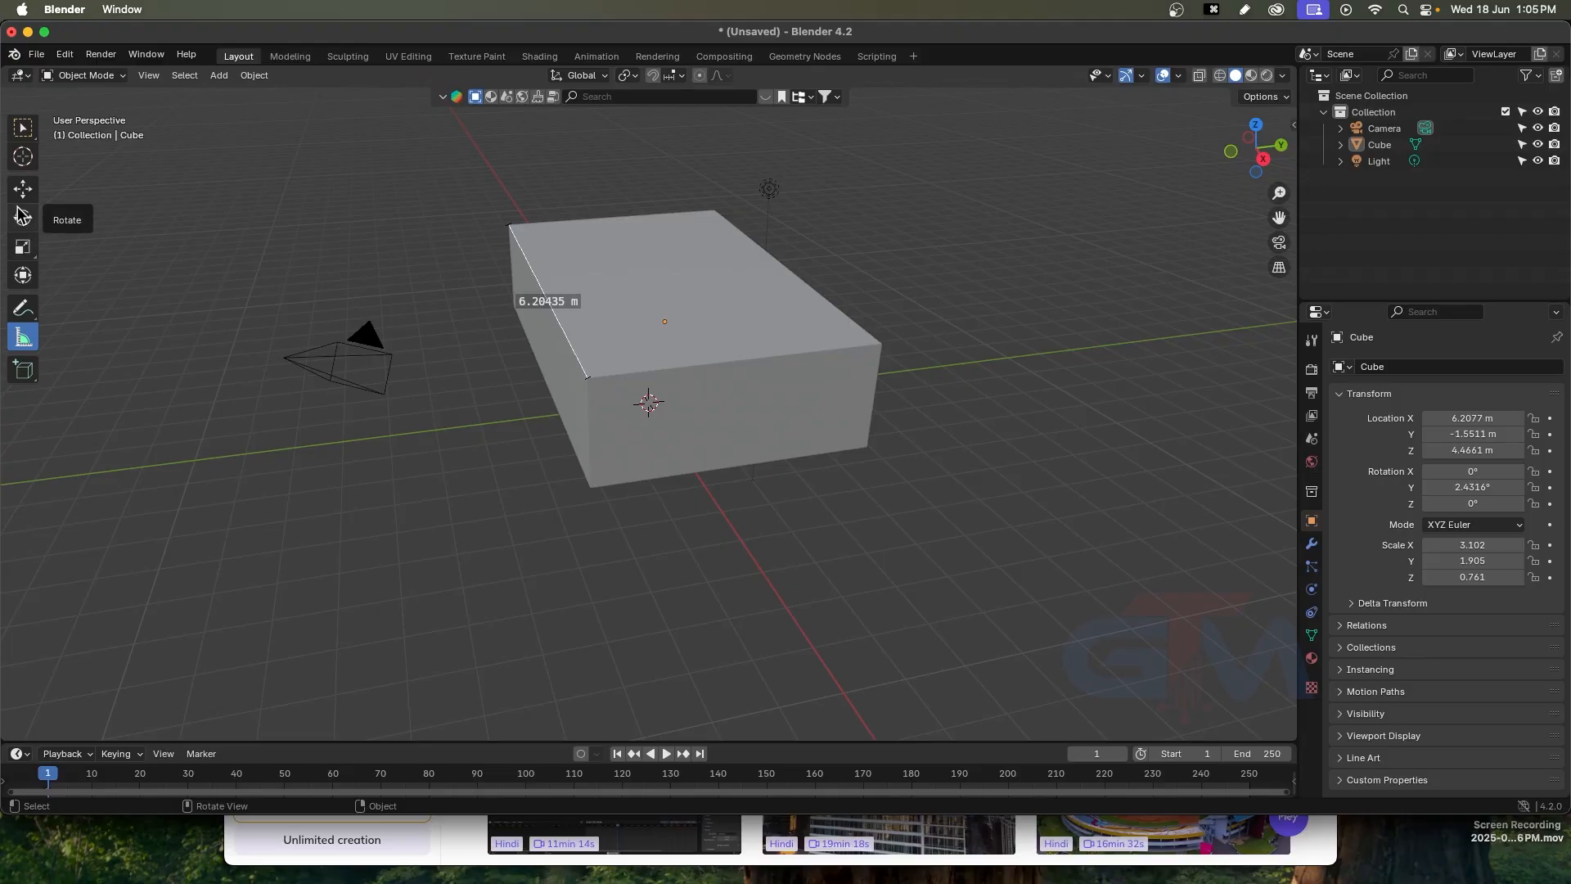
left_click(91, 76)
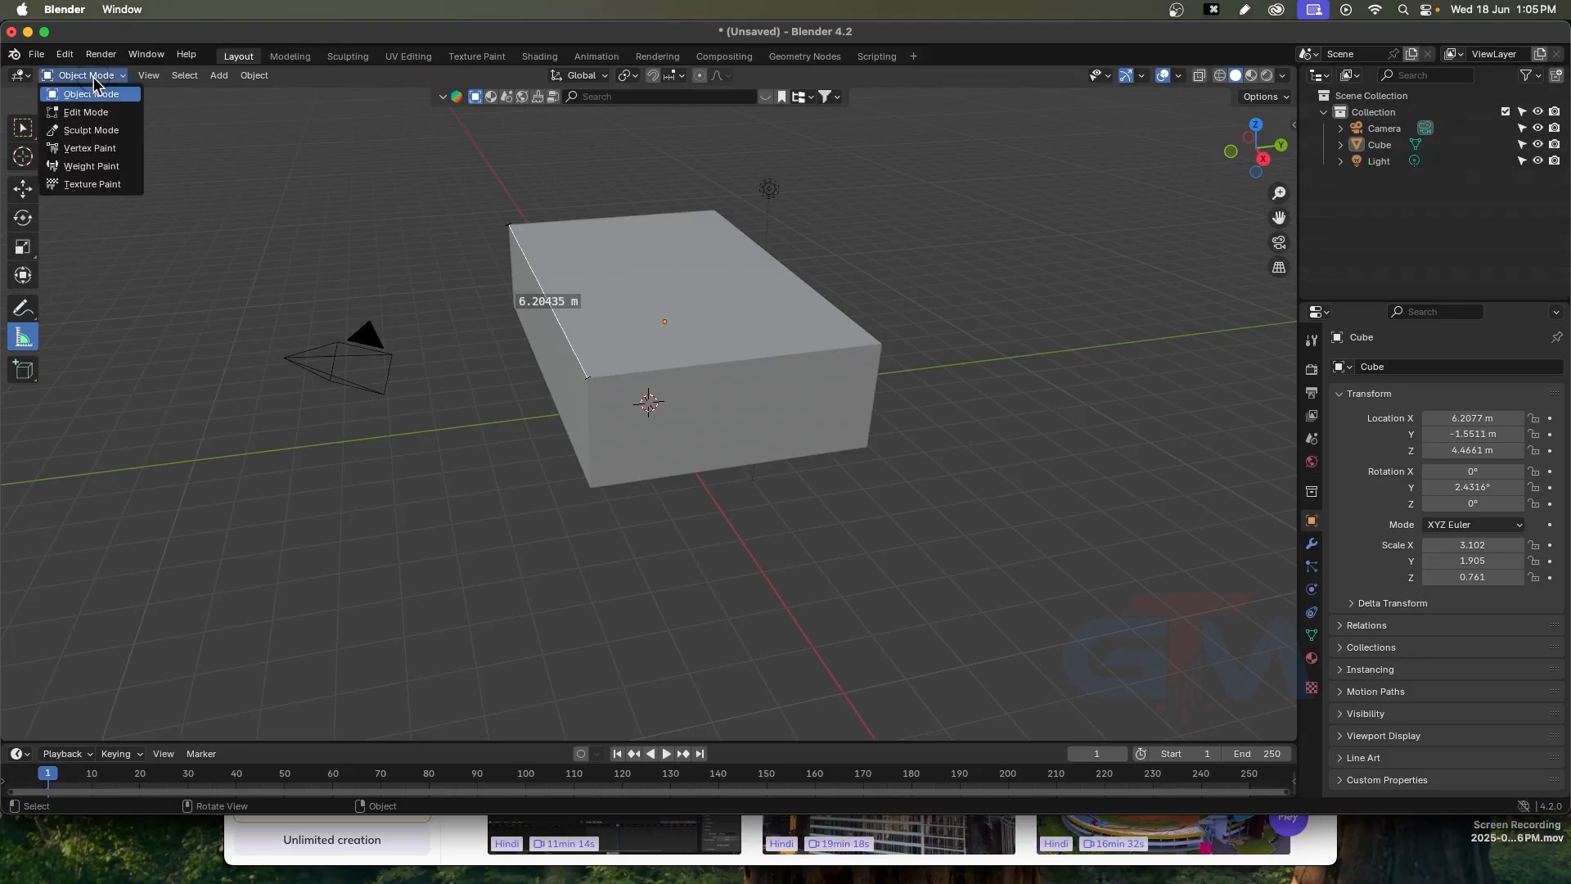